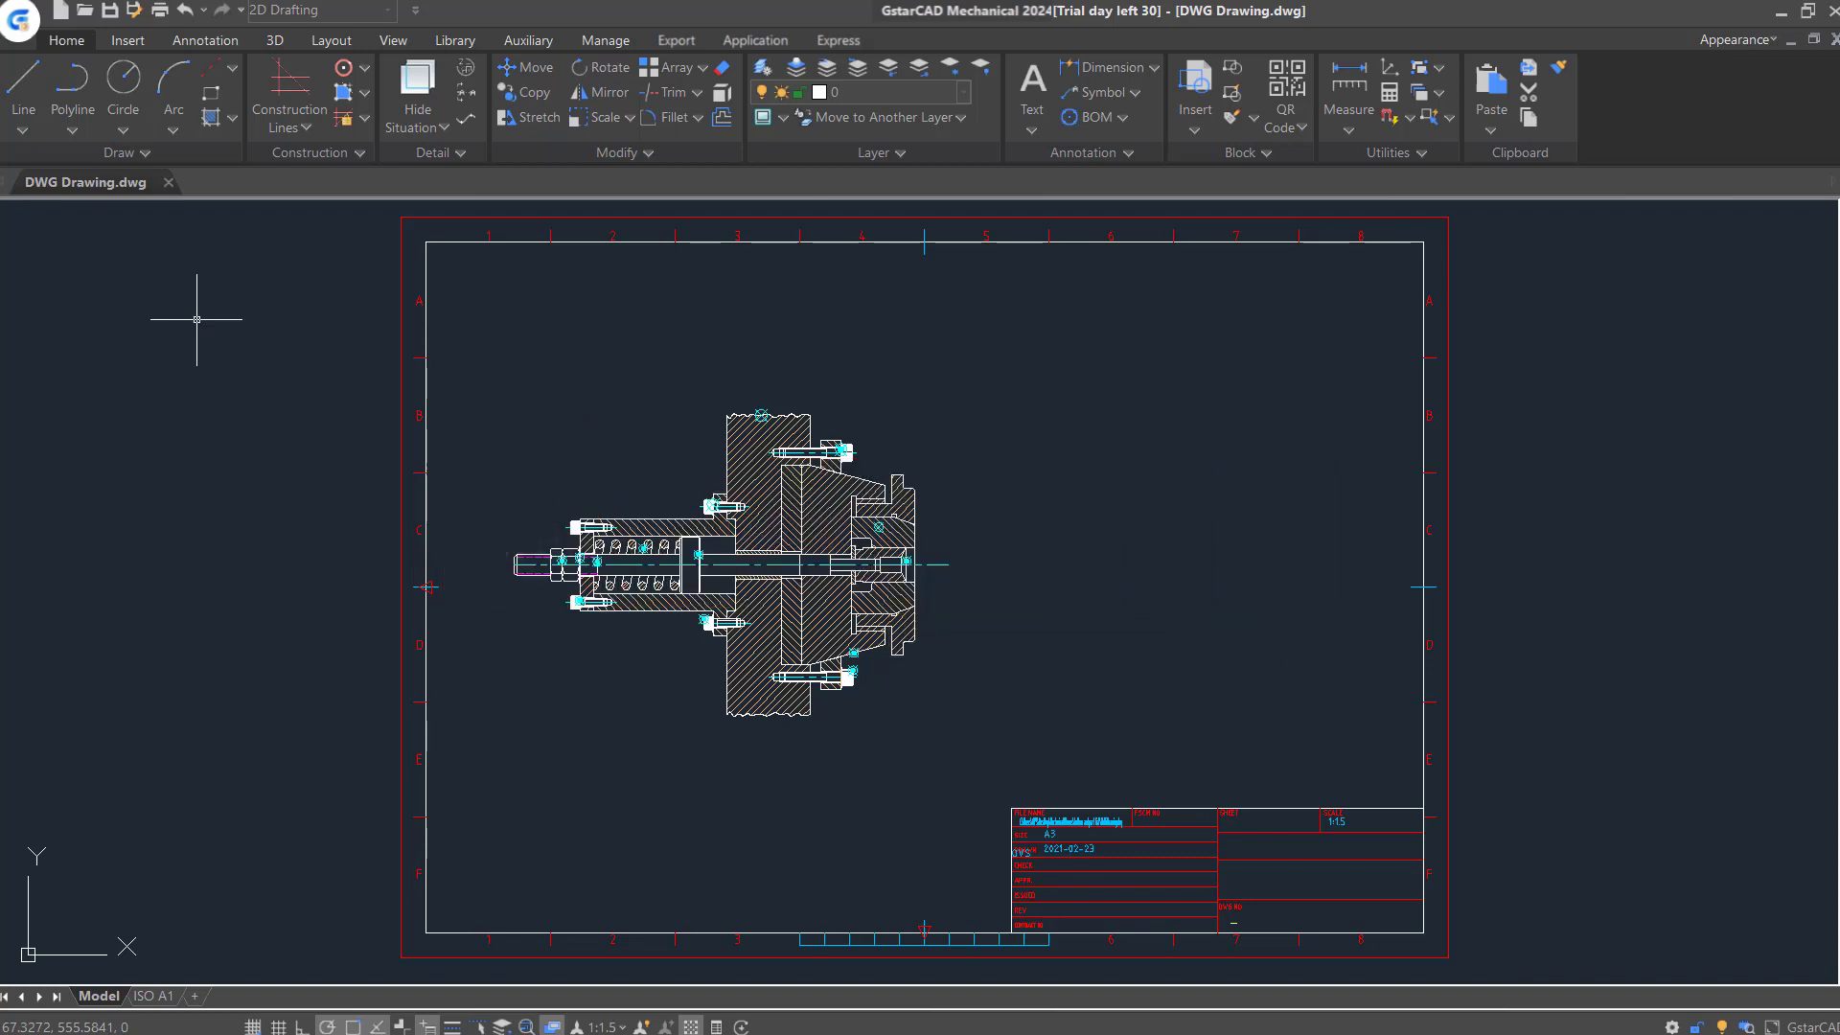
Add a part reference to the orange part: shime ring, DIN 988 85x105x2, carbon steel, quantity 1.
left_click(234, 46)
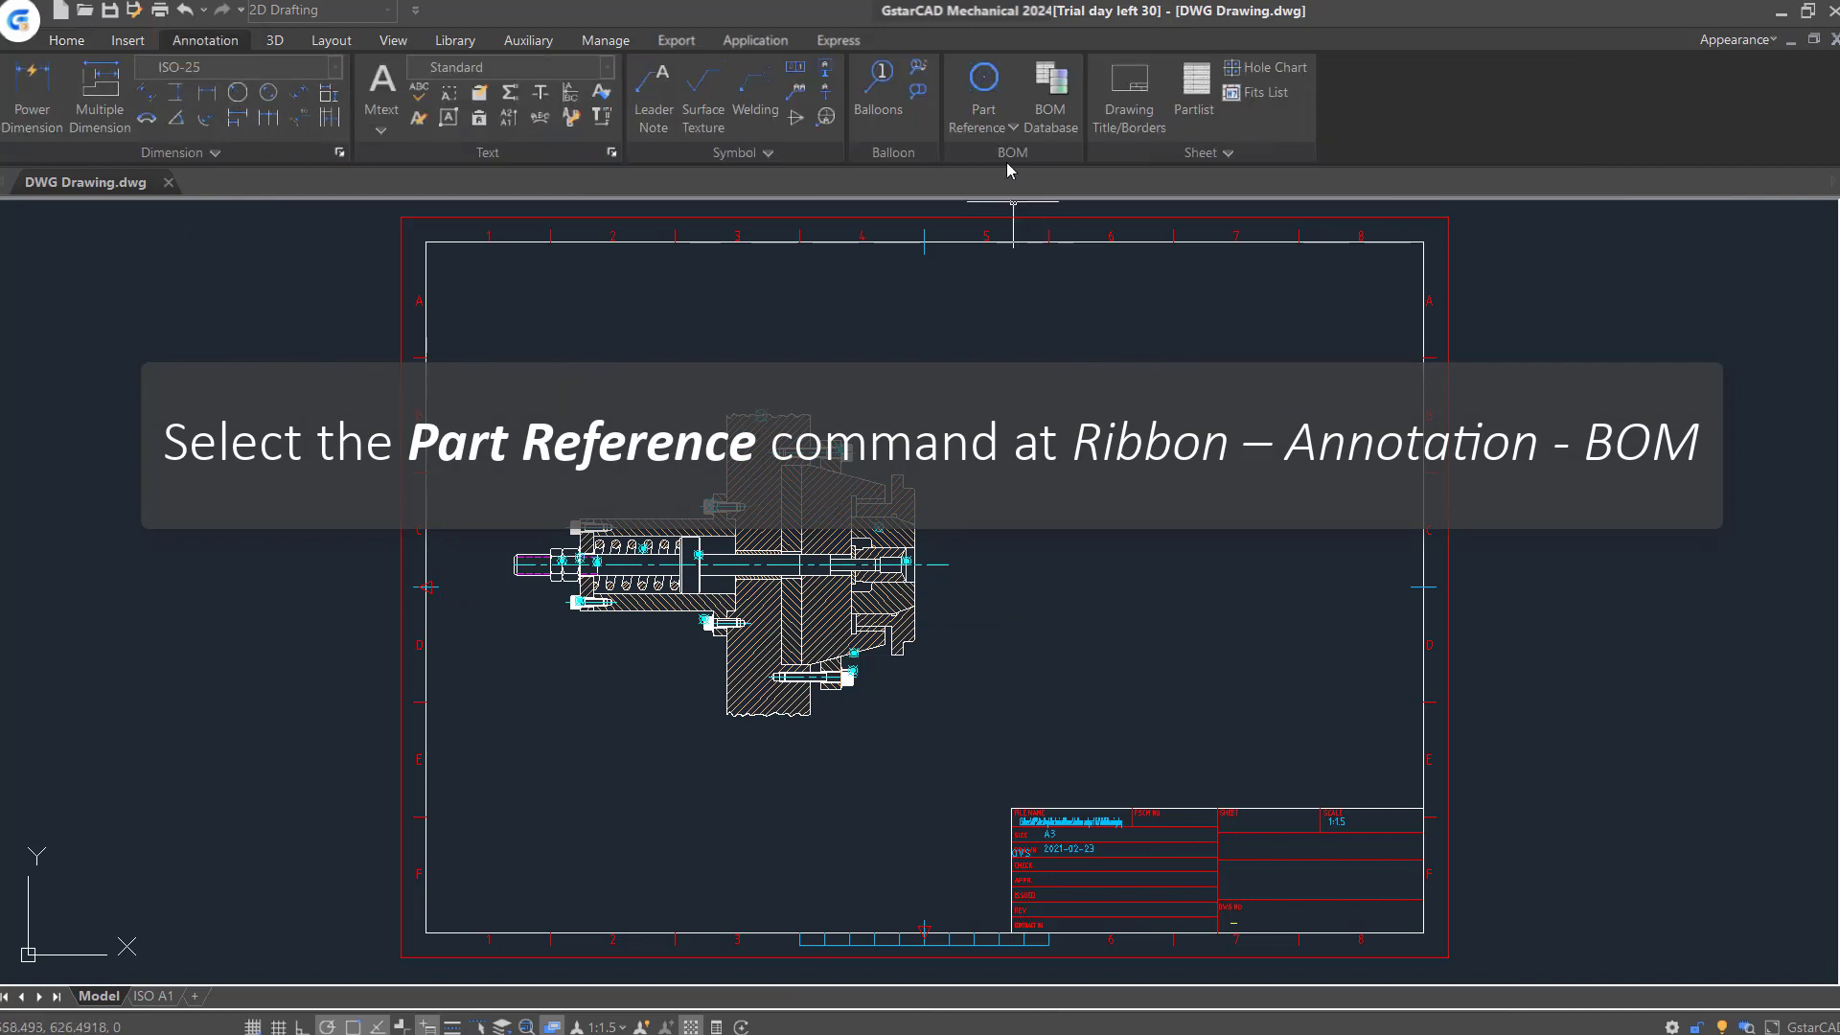
left_click(1008, 127)
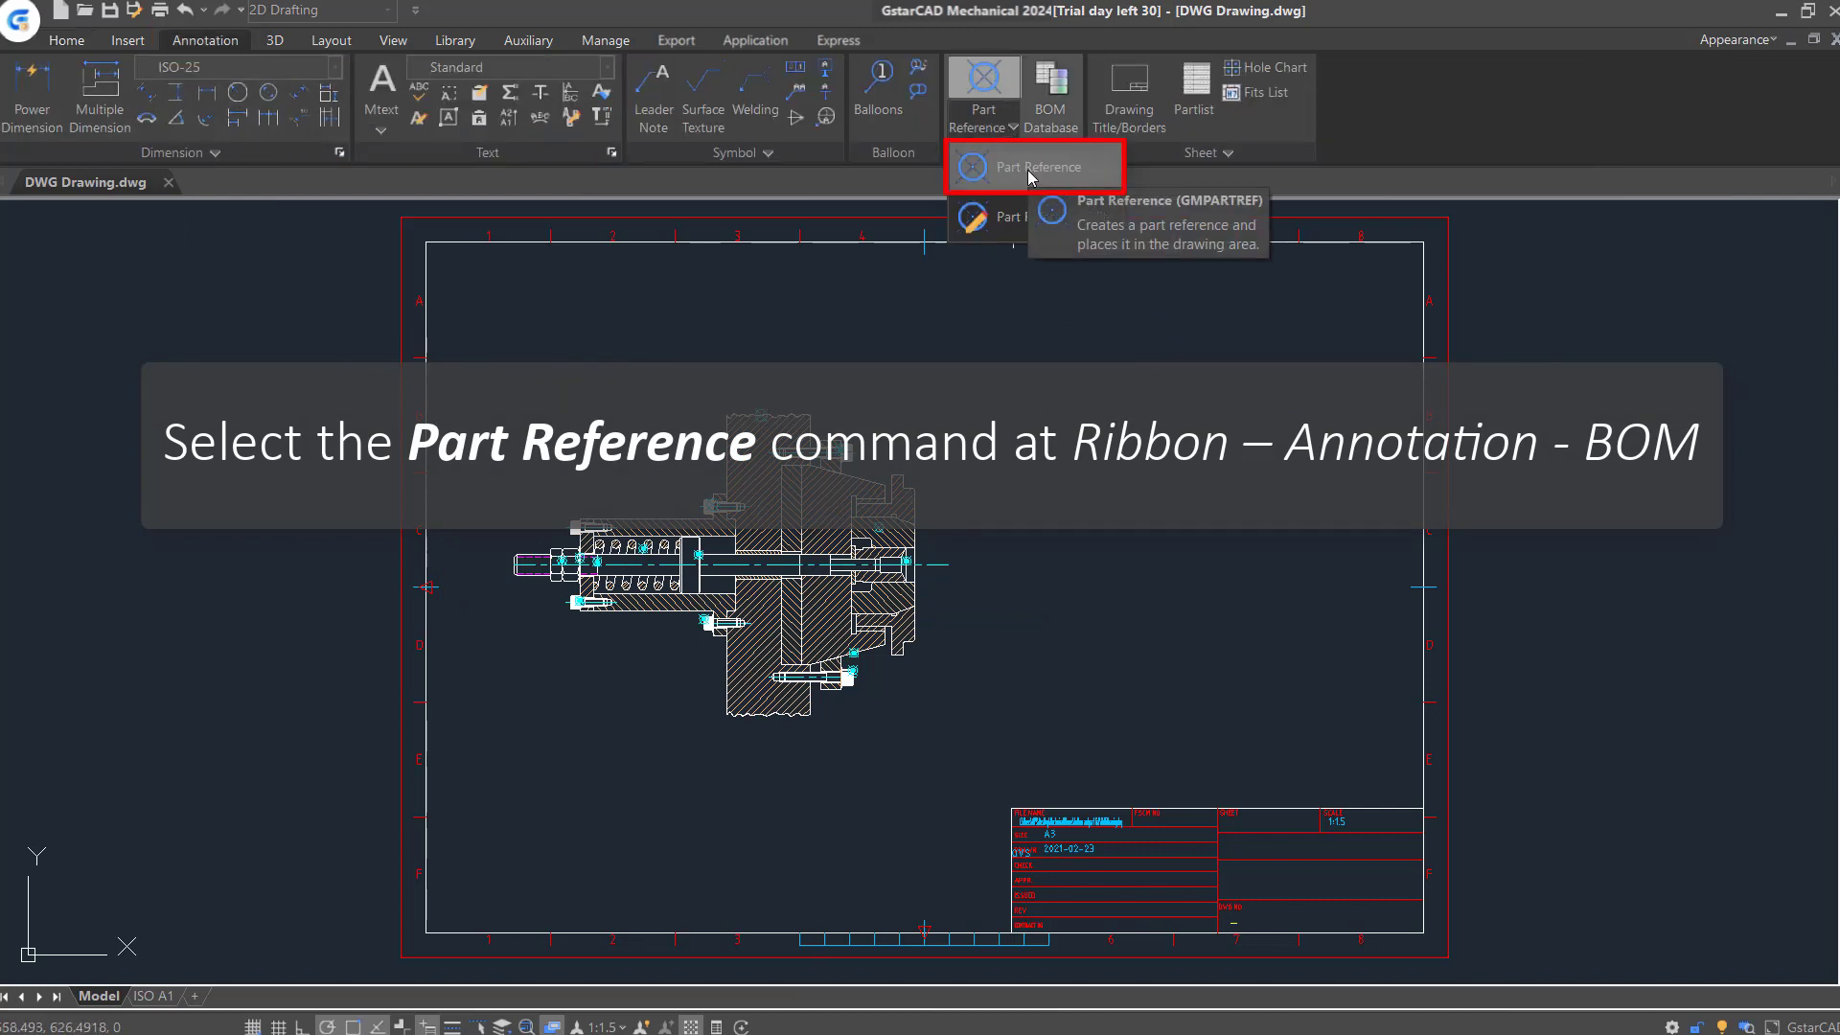
left_click(1031, 171)
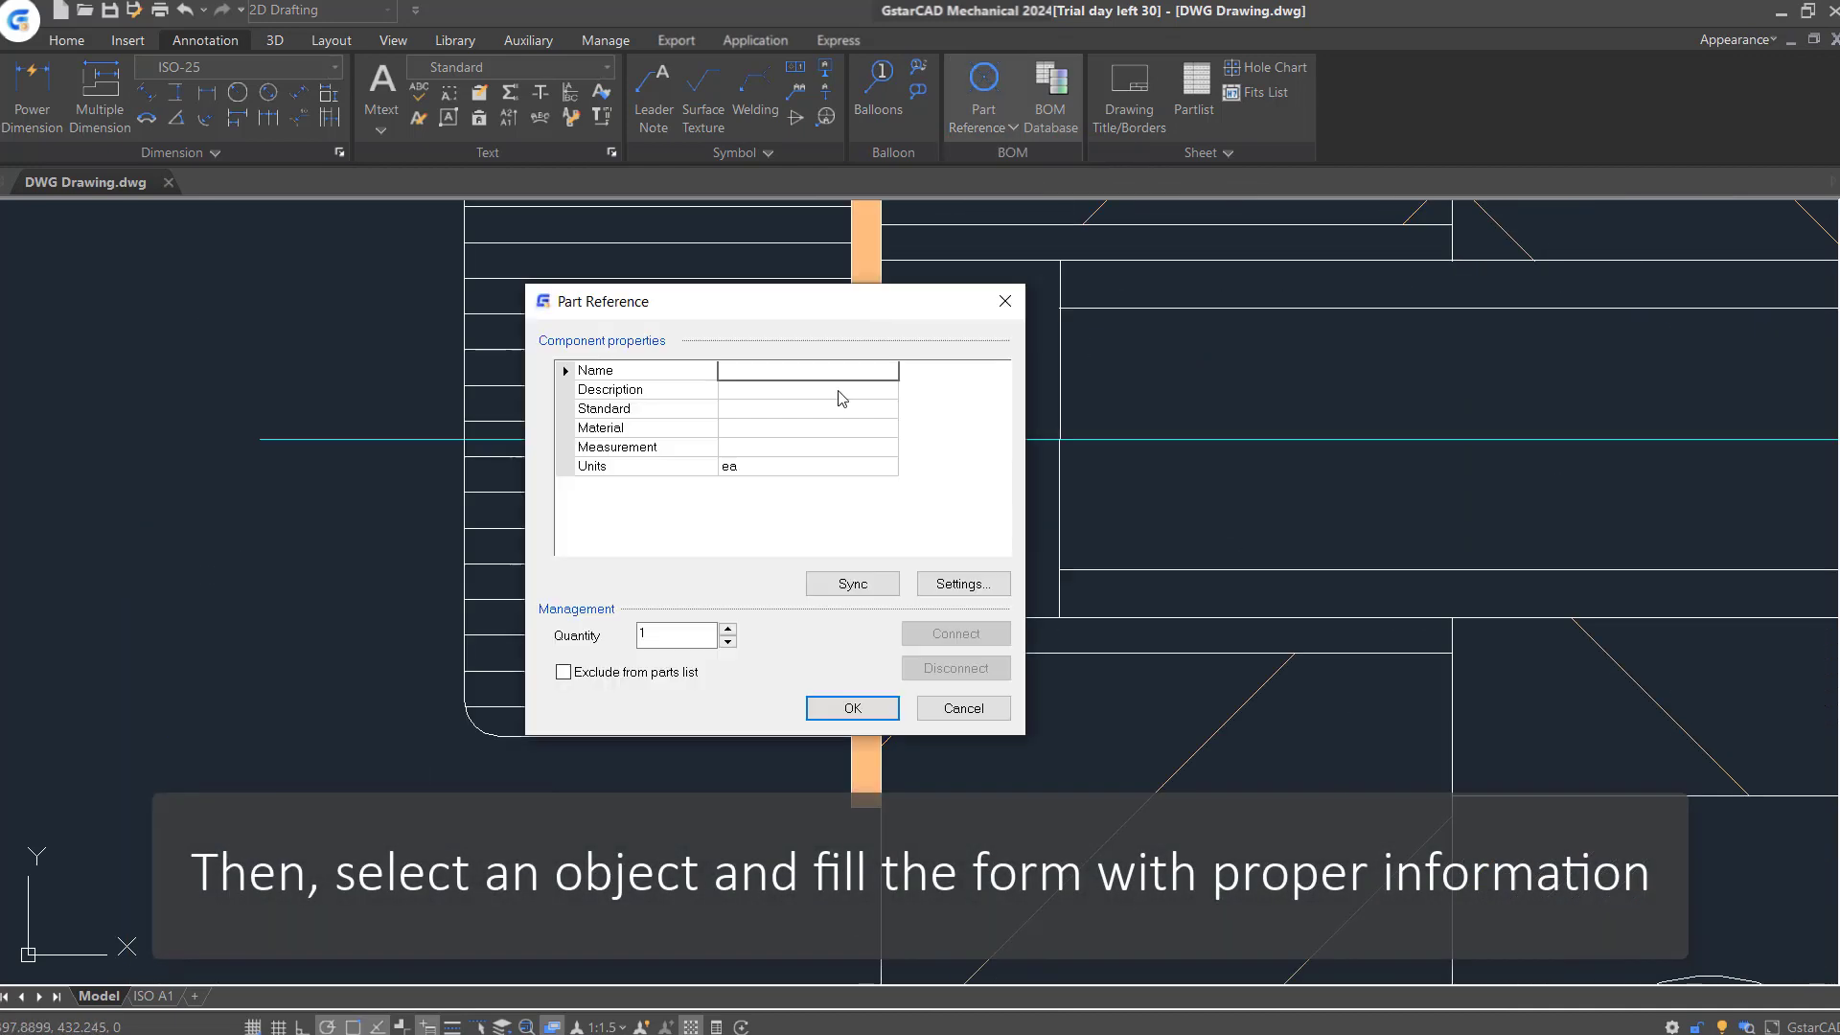
left_click(825, 387)
type("shime ring")
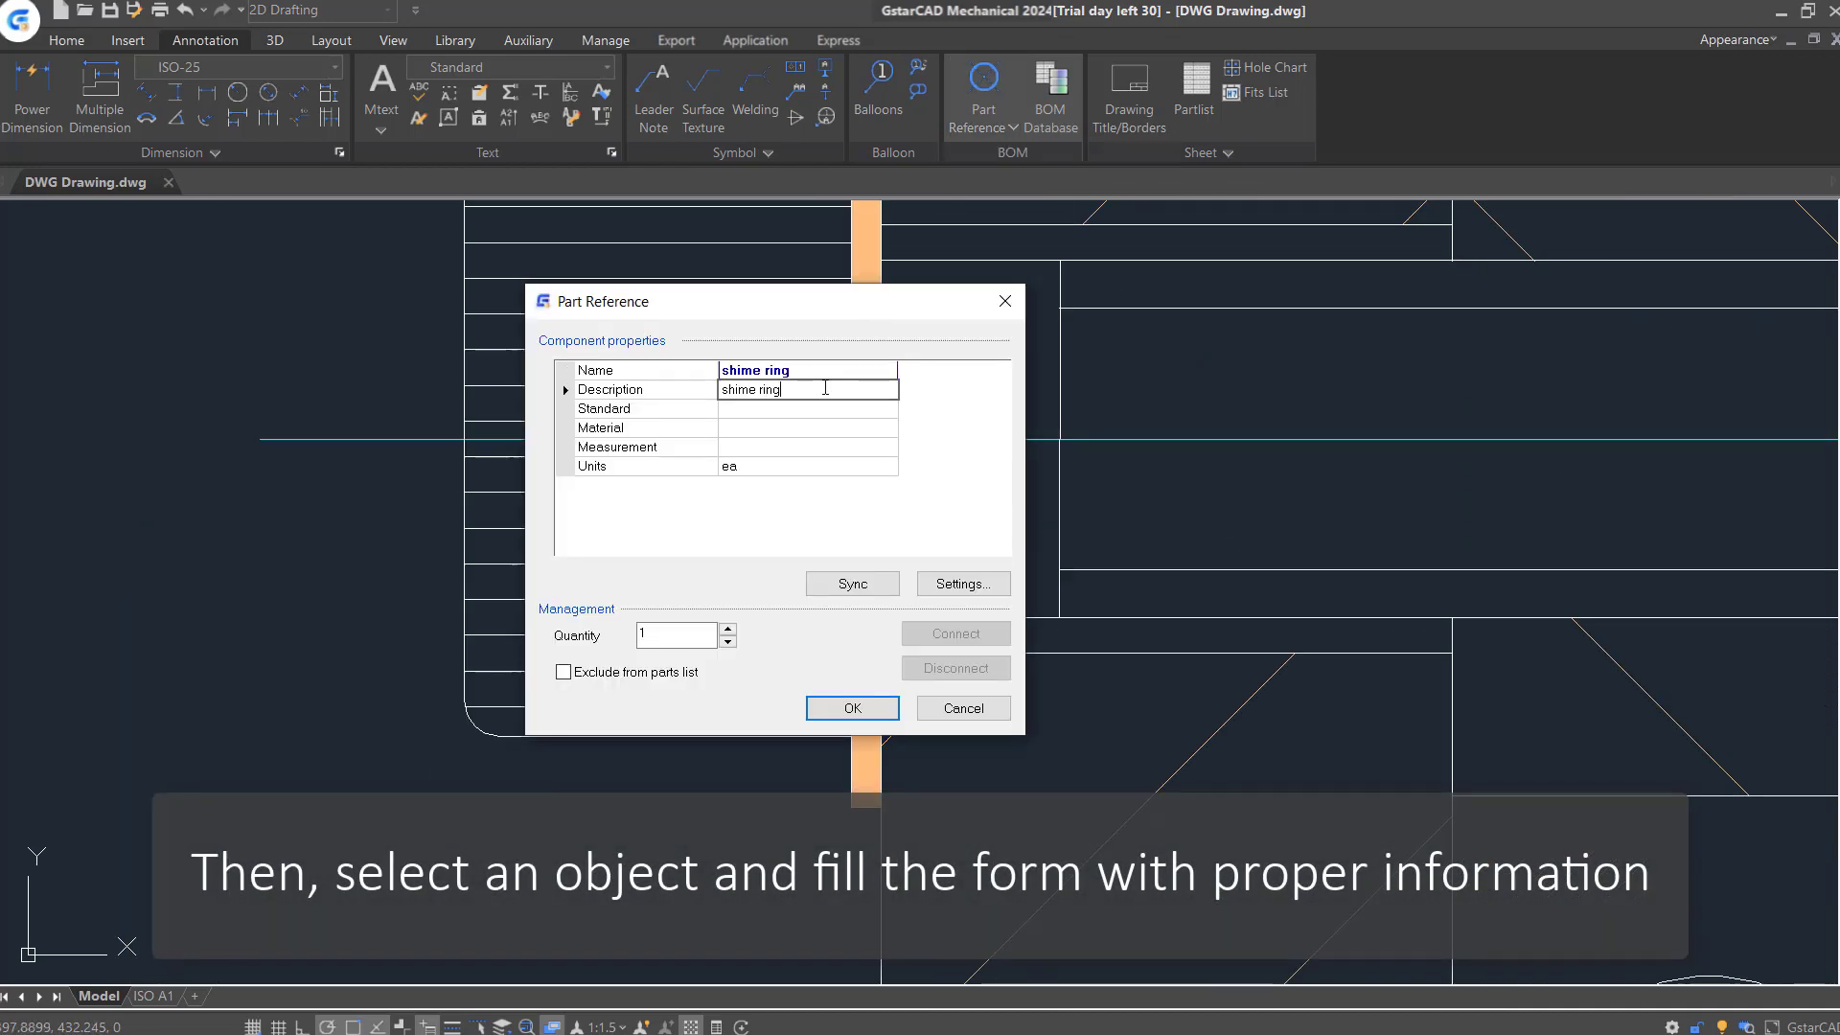
left_click(808, 409)
type("DIN 988 - 85x105x2")
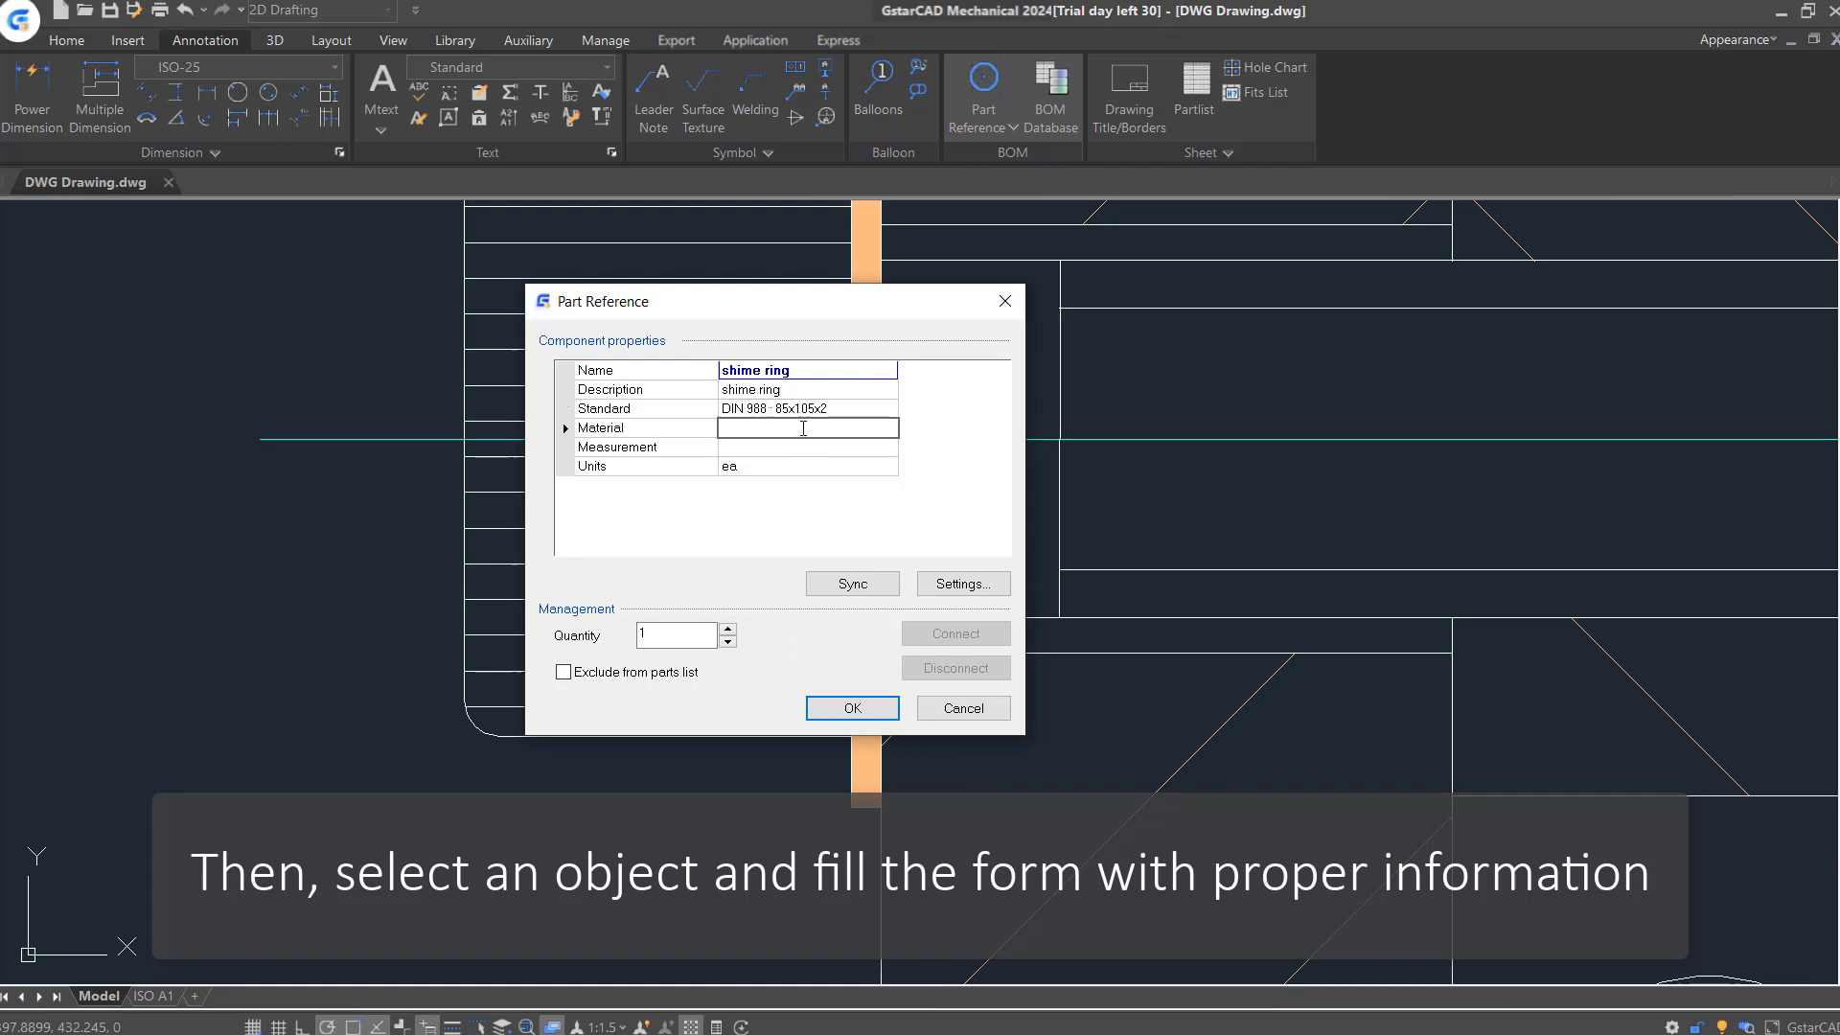
left_click(853, 708)
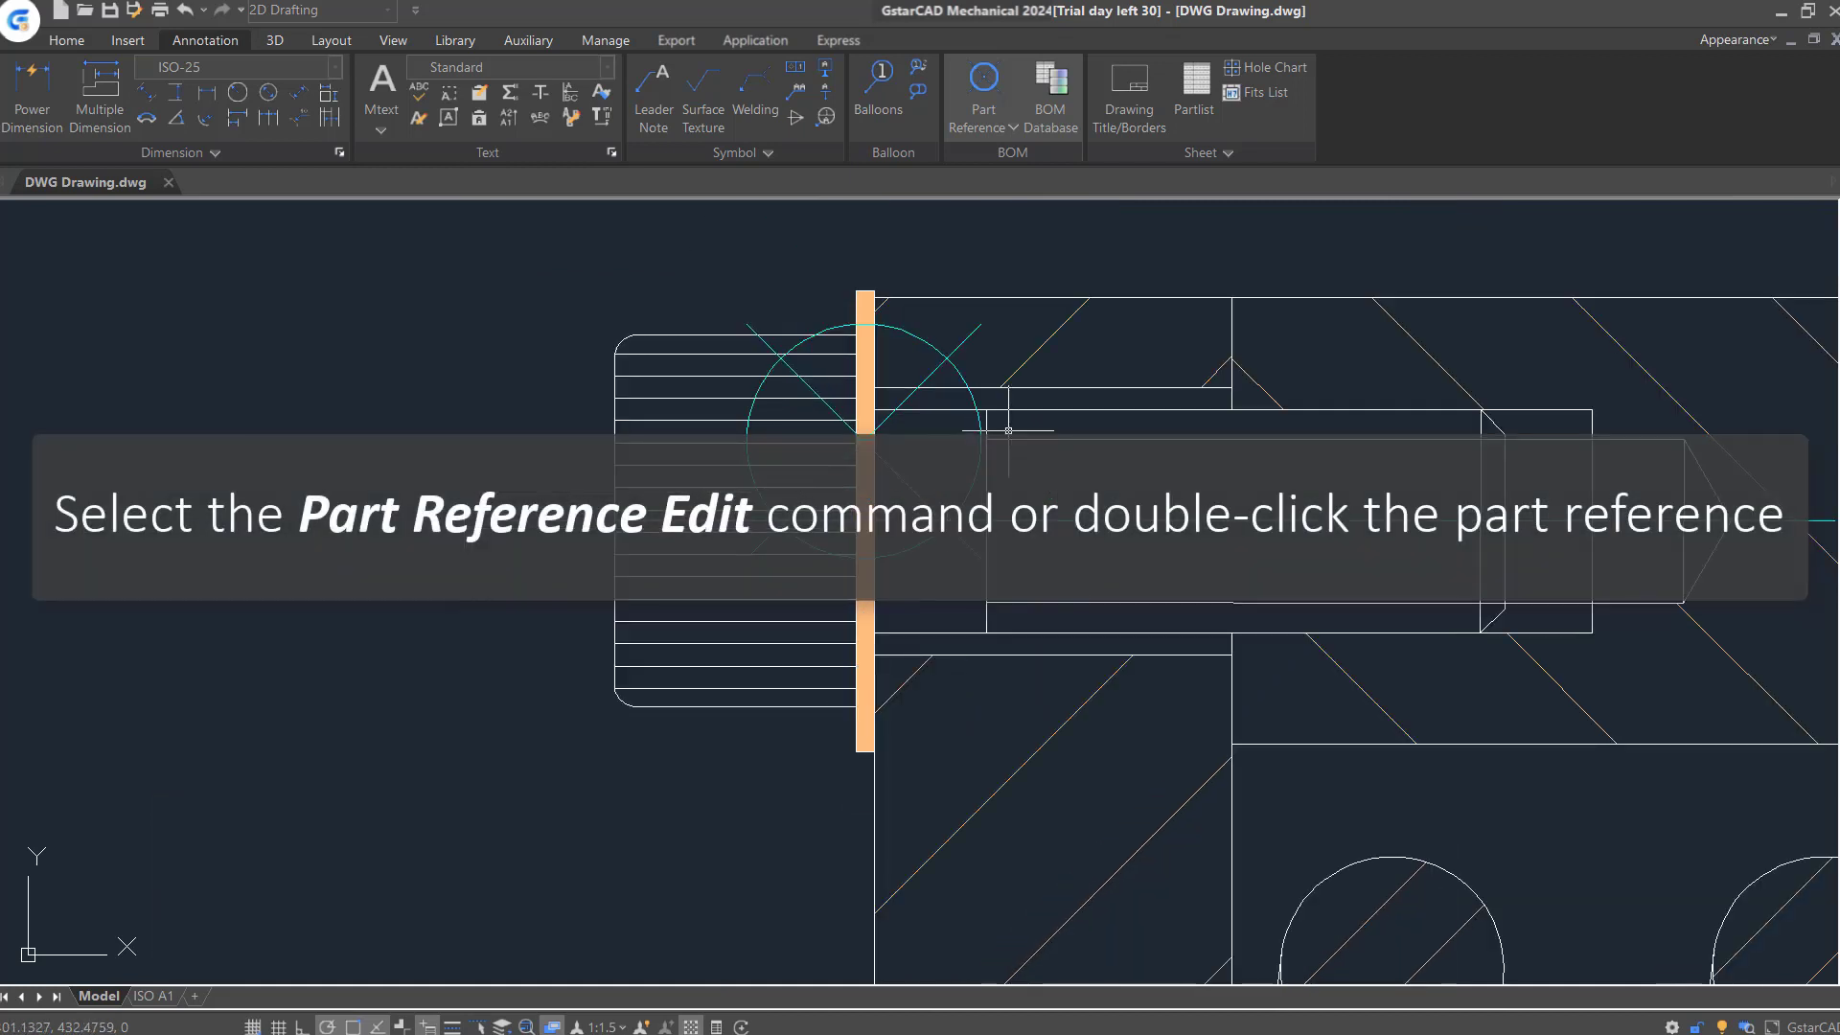
Rename the orange part's reference to 'part reference example', clear its standard, and set material to mild steel.
left_click(1002, 132)
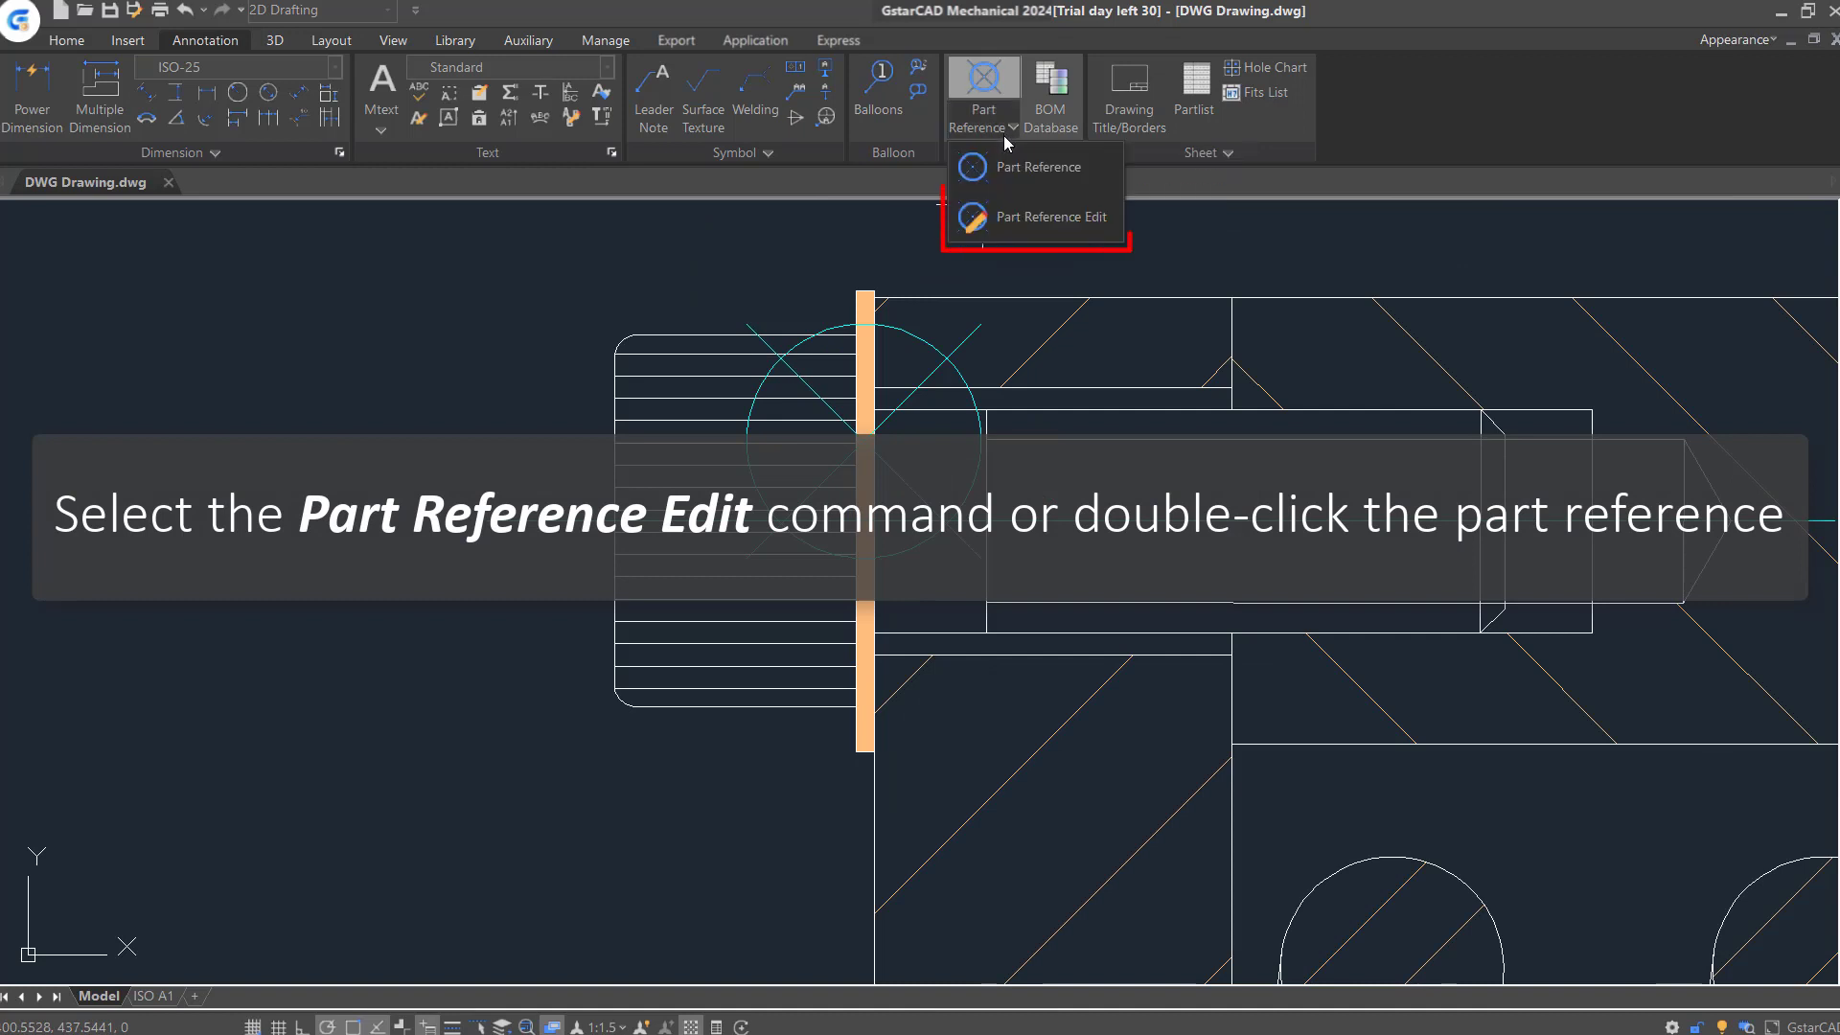
left_click(1069, 233)
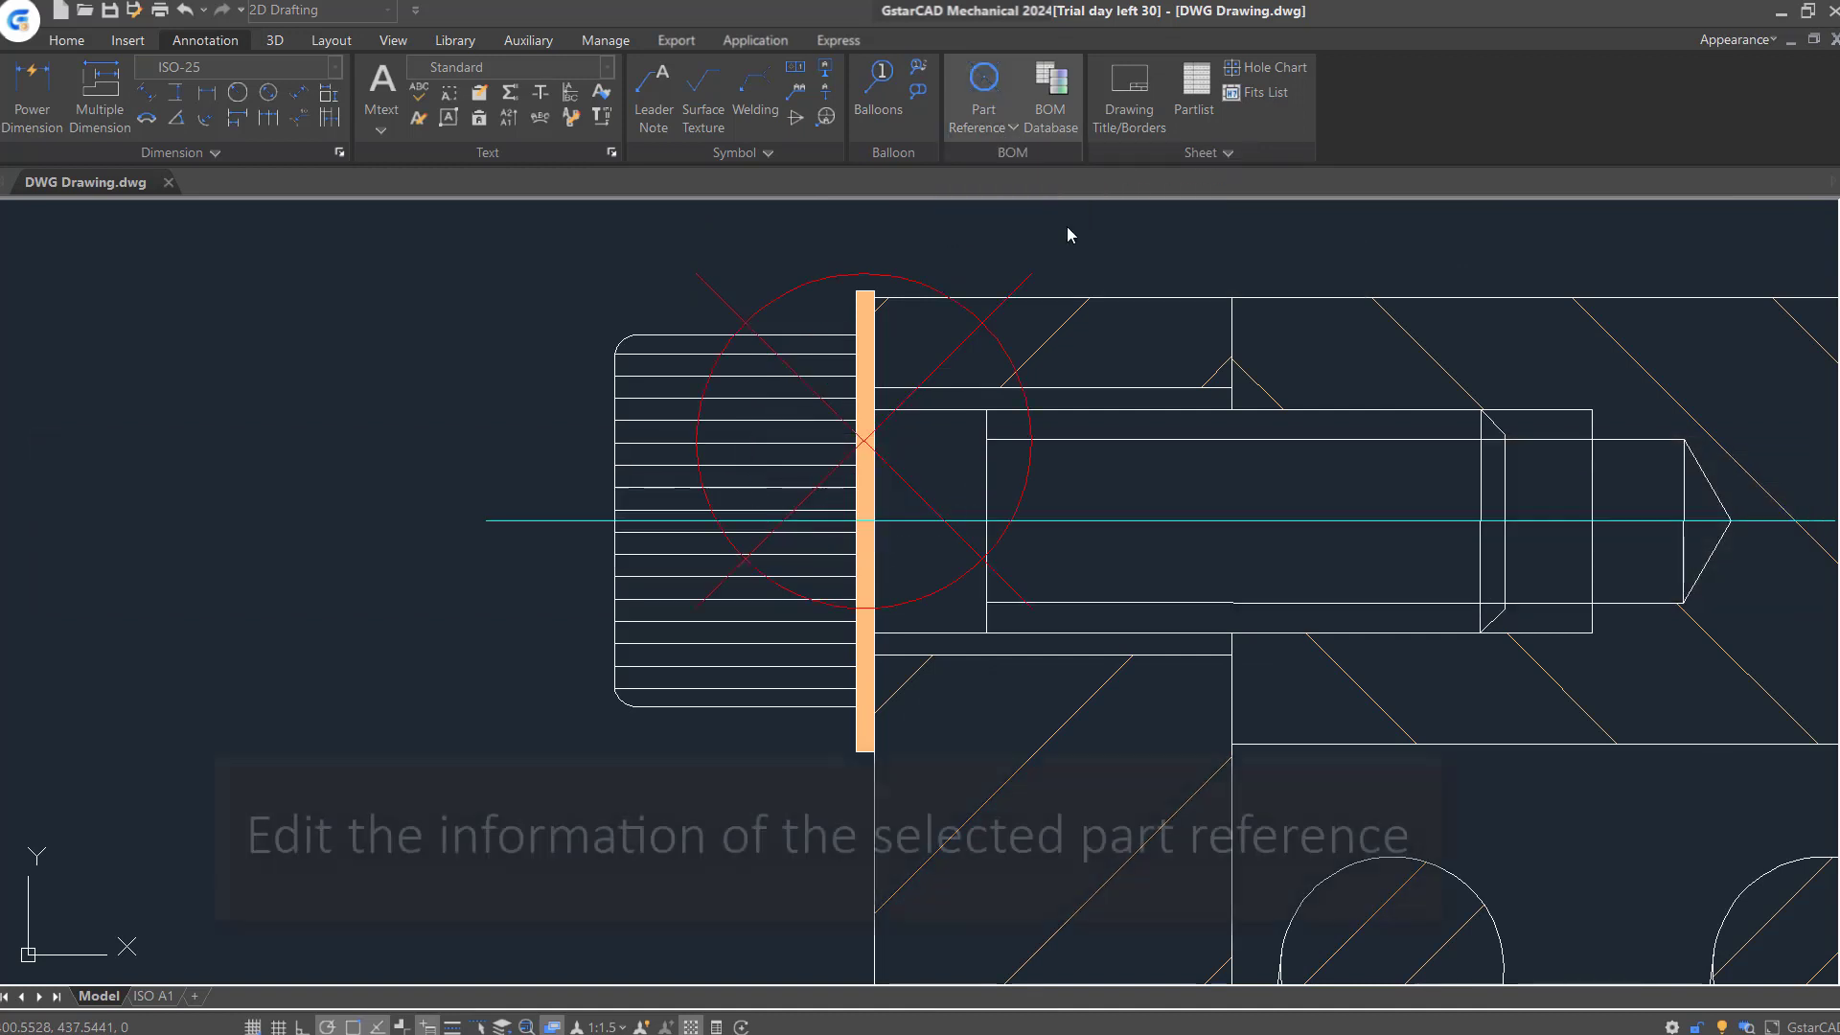
left_click(921, 281)
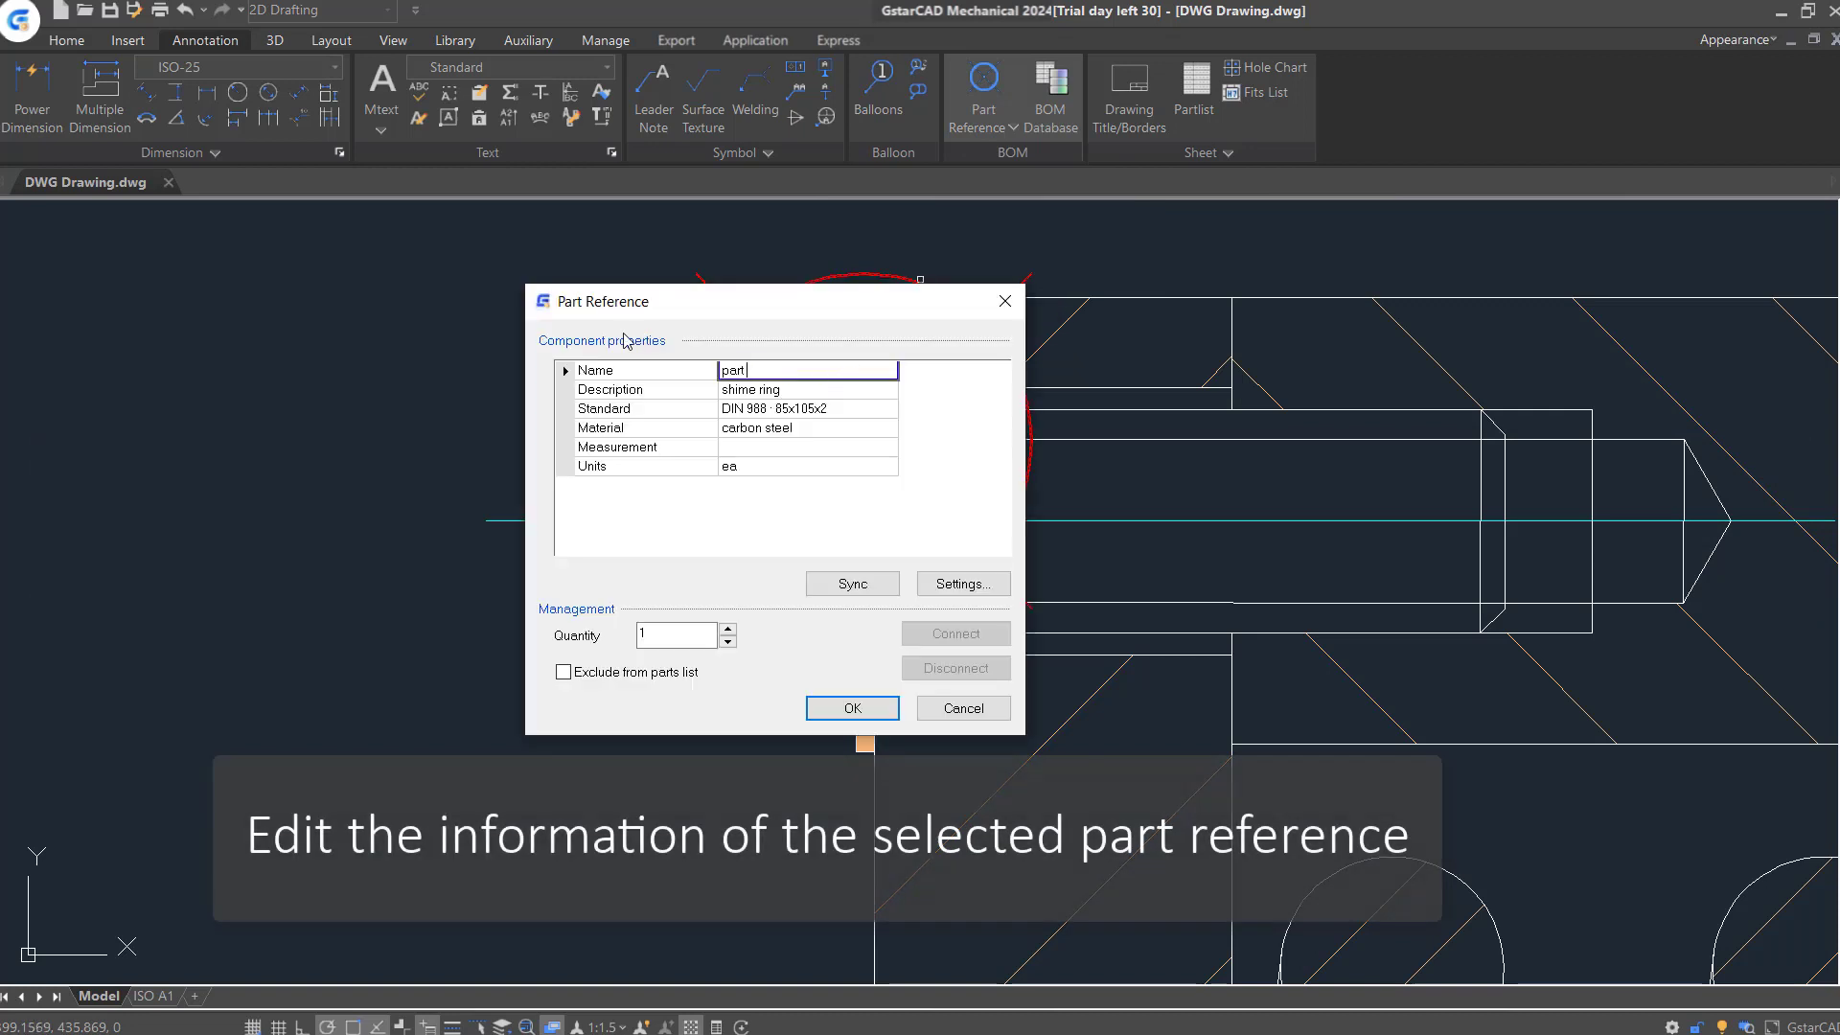
left_click(833, 412)
left_click(776, 466)
left_click(765, 428)
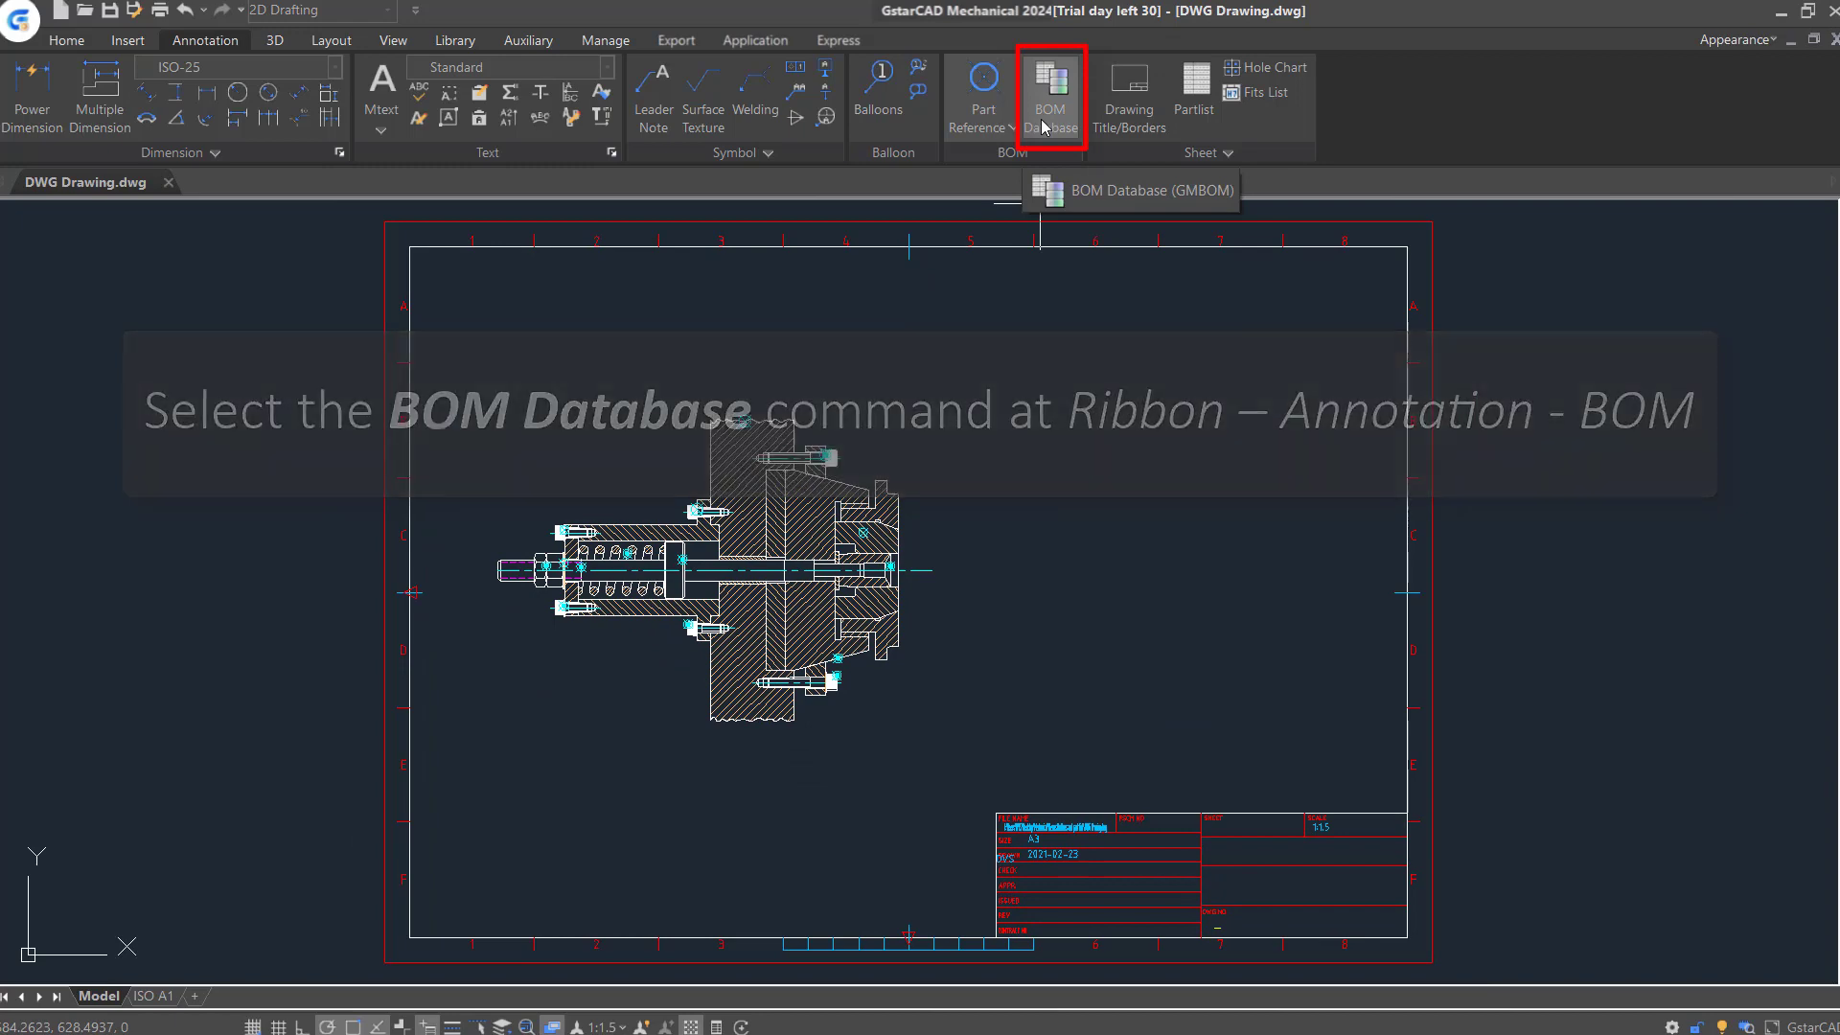
Delete item 15, 'part reference example', from the BORDER1 BOM database and apply.
left_click(1046, 106)
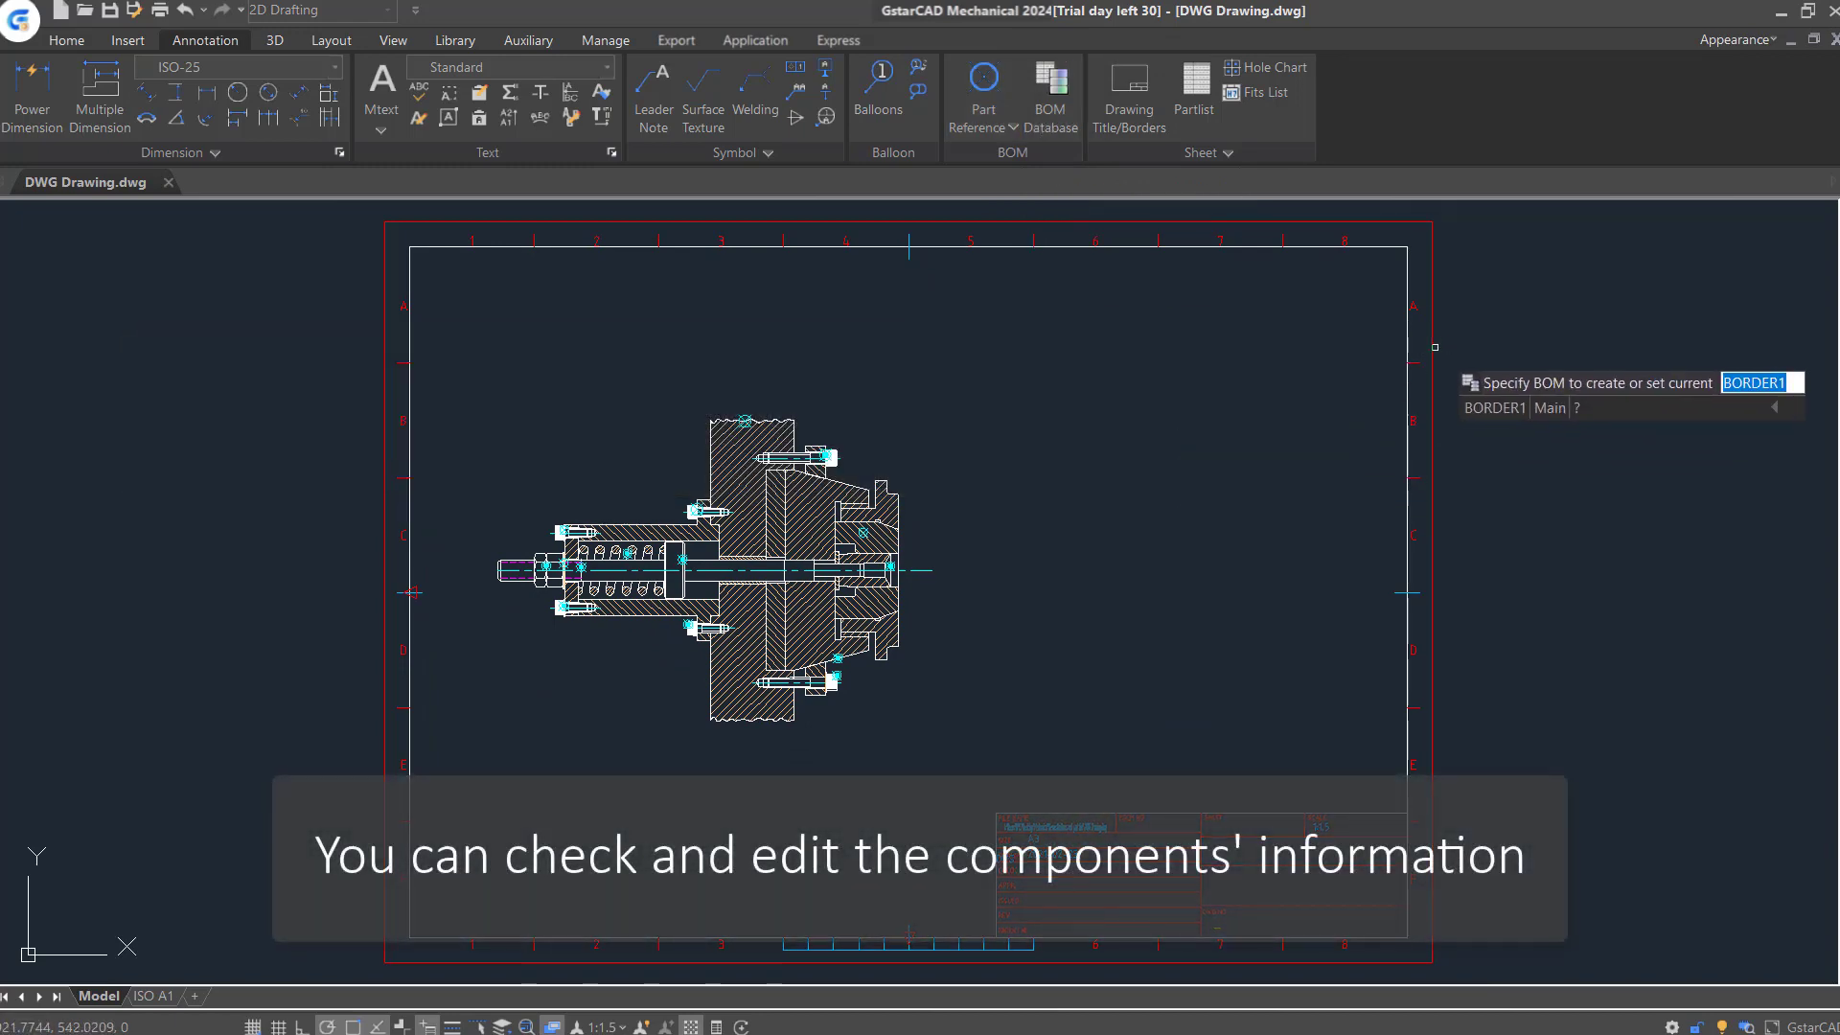
key("Return")
scroll(1168, 595, "down", 1)
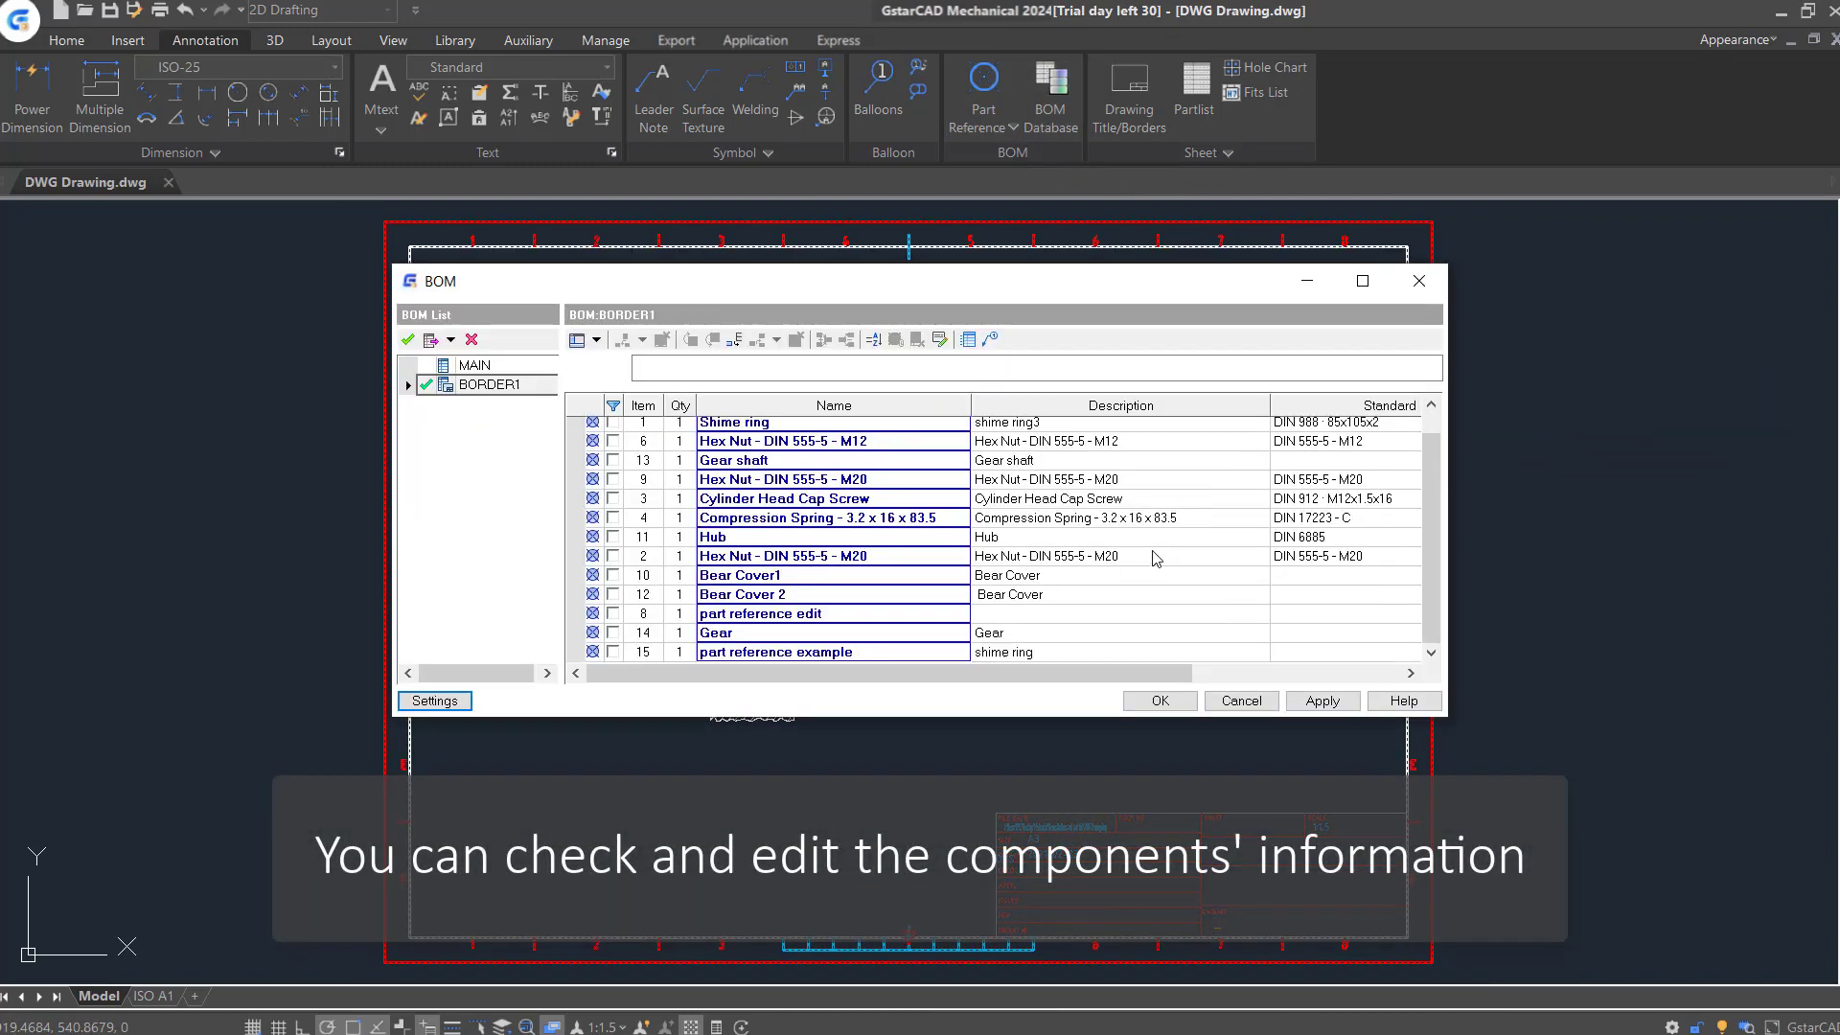
left_click(613, 652)
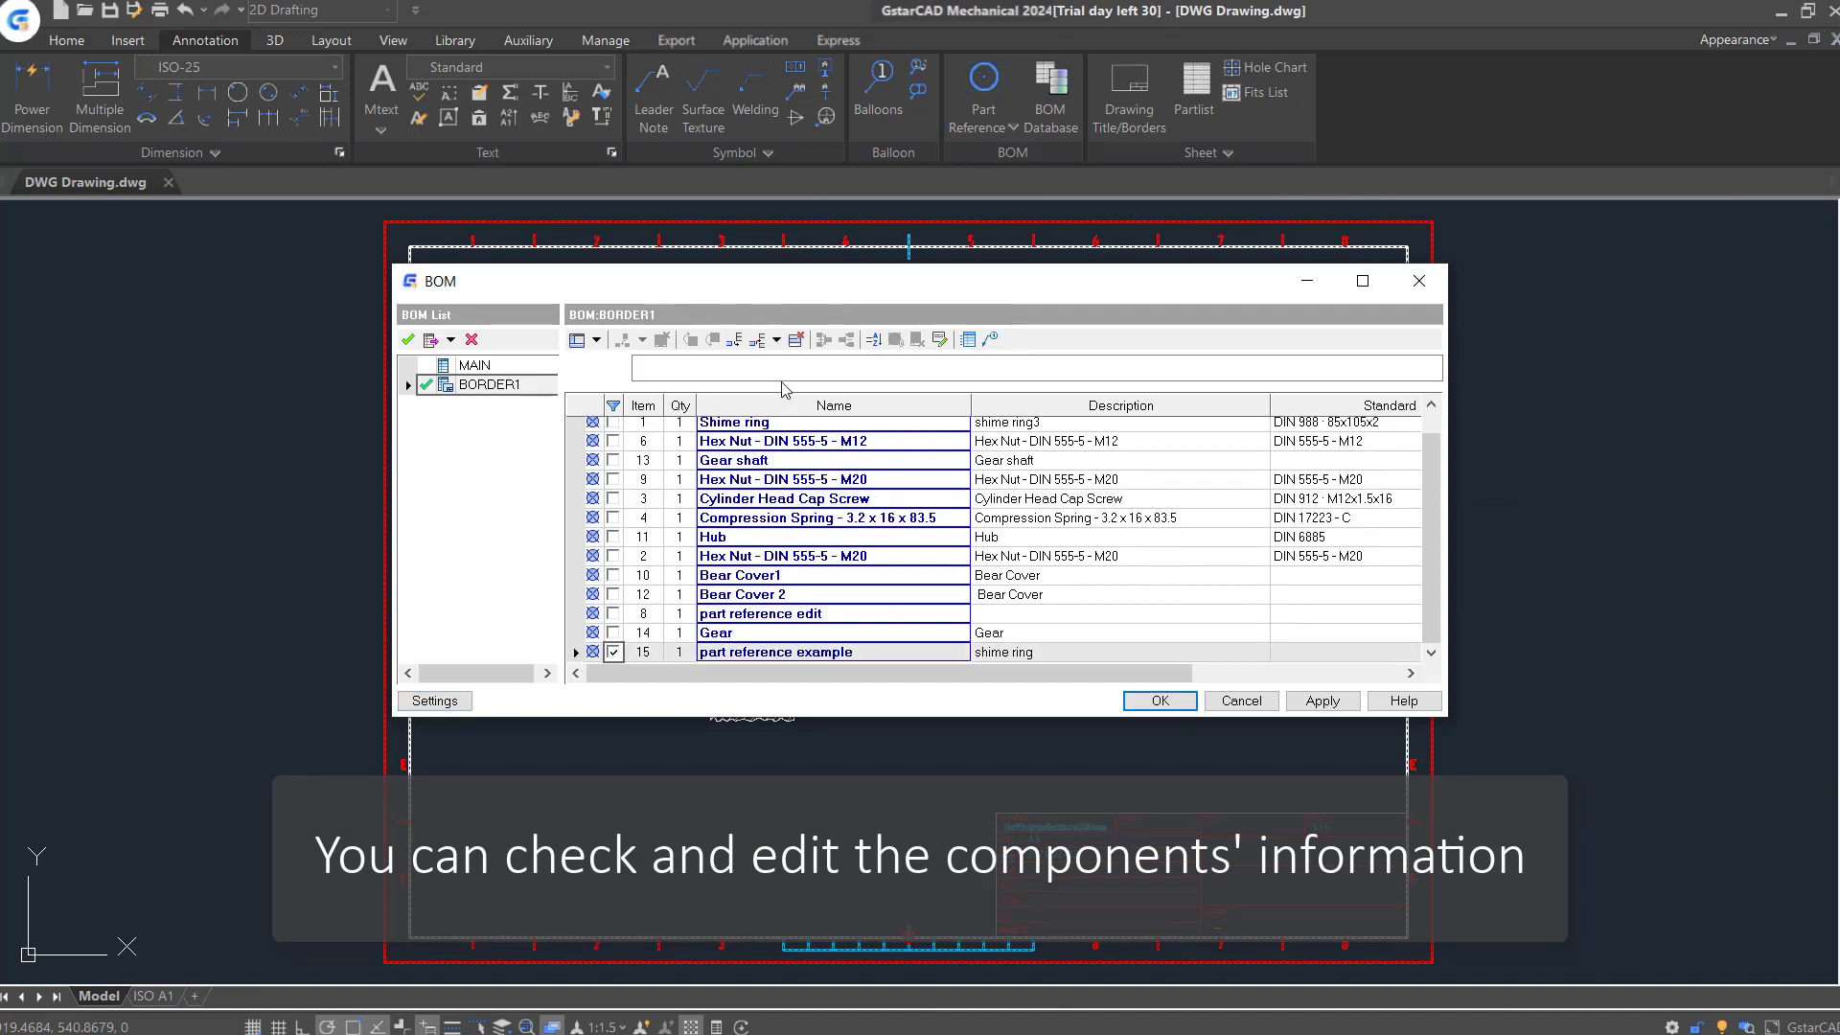
left_click(794, 342)
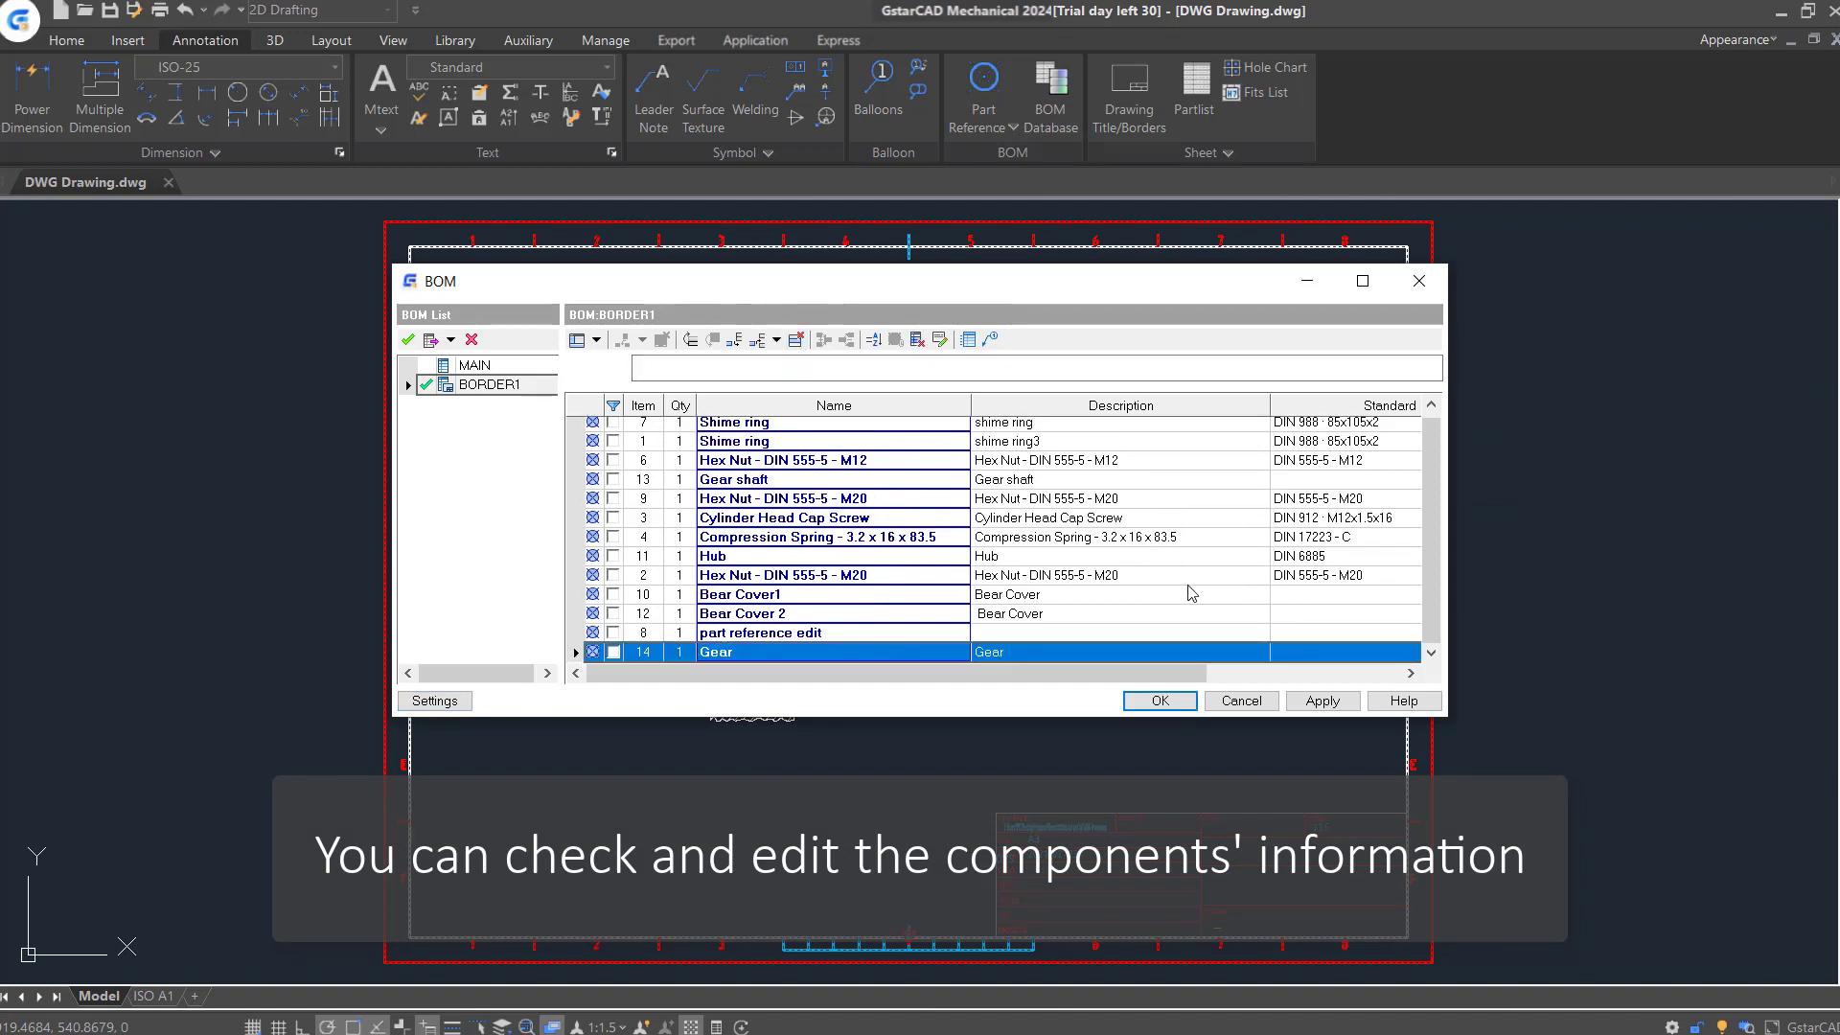
left_click(1165, 702)
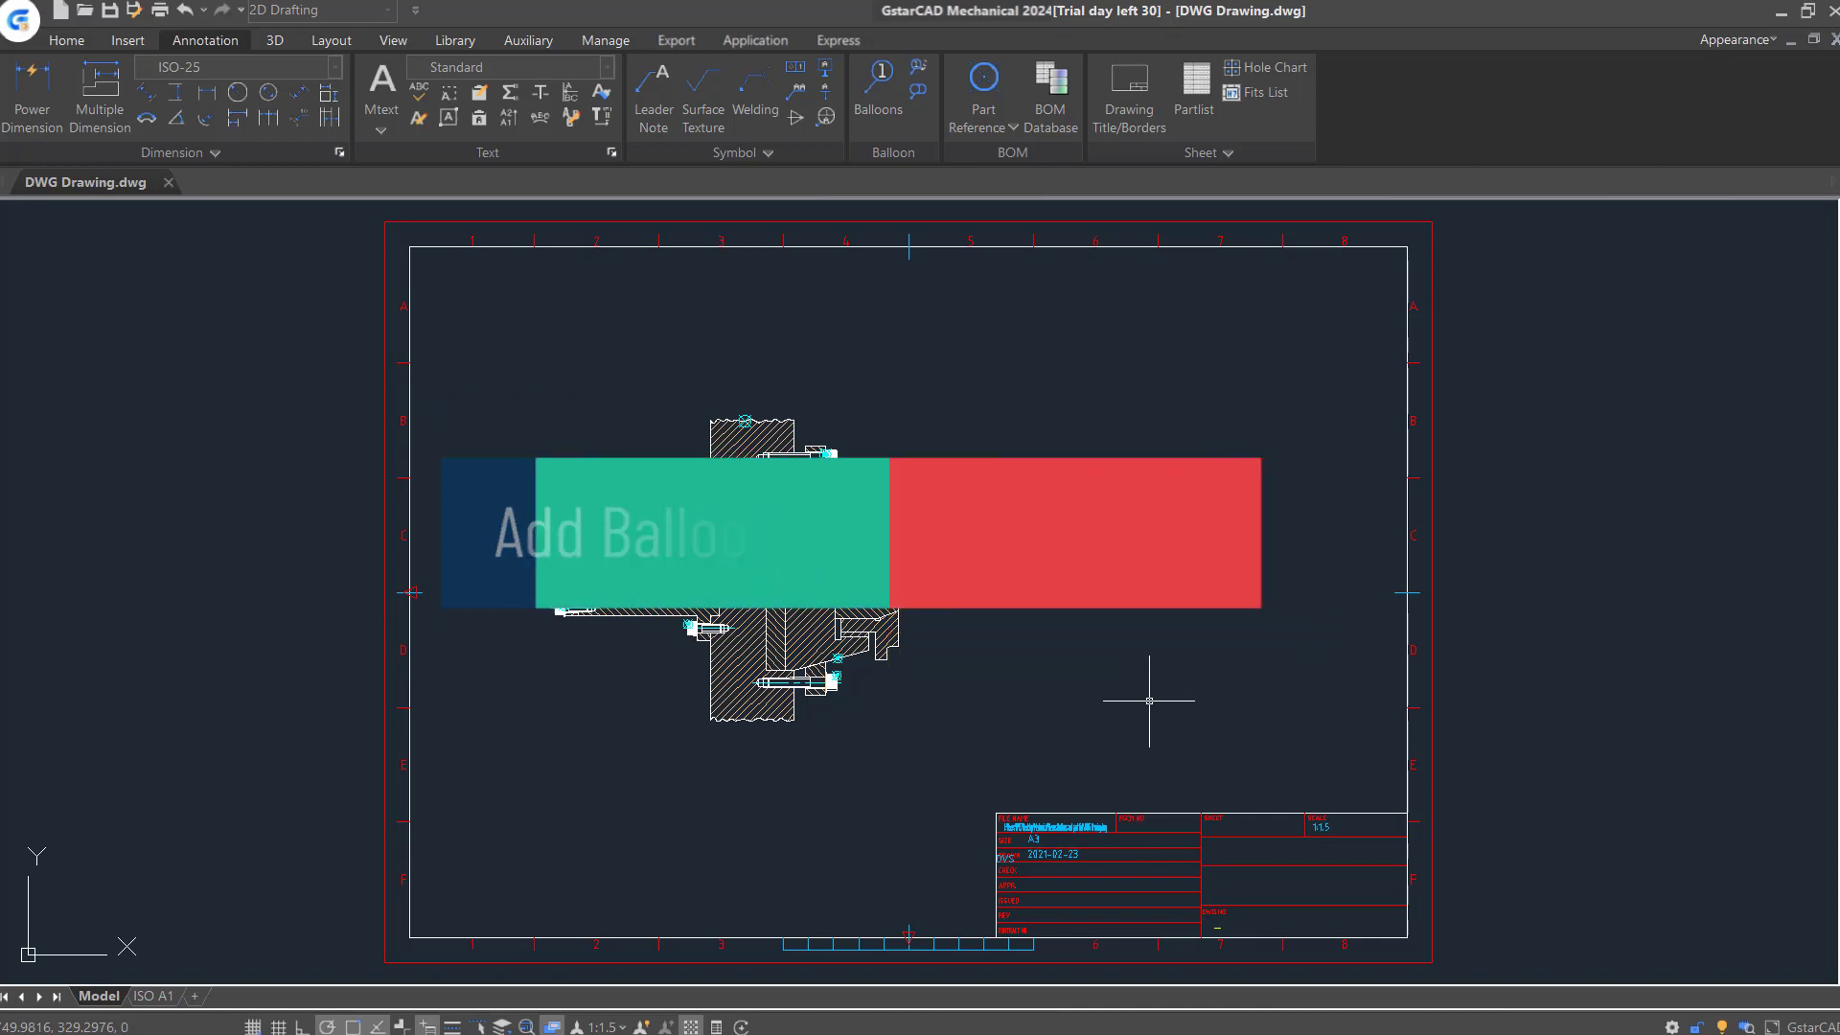
Auto-balloon the left-end parts as a vertical stack of balloons 1–4 left of the assembly.
left_click(880, 96)
type("a")
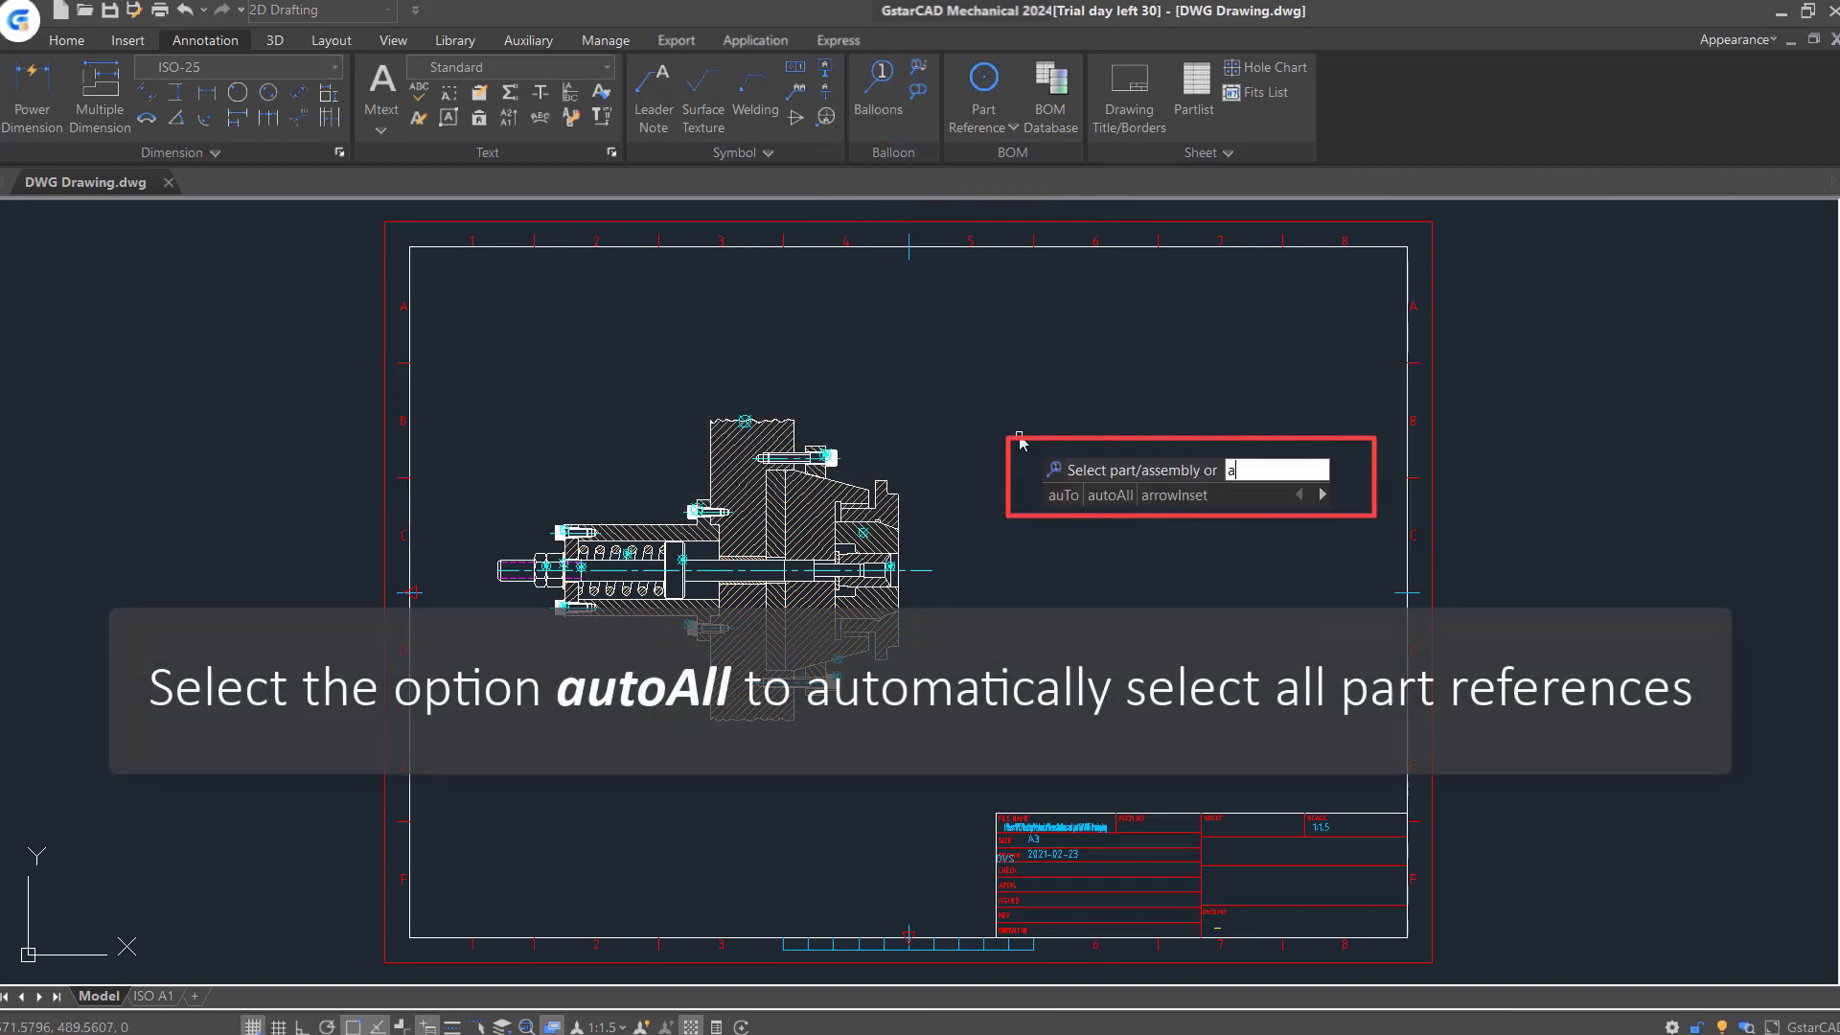
left_click(1124, 497)
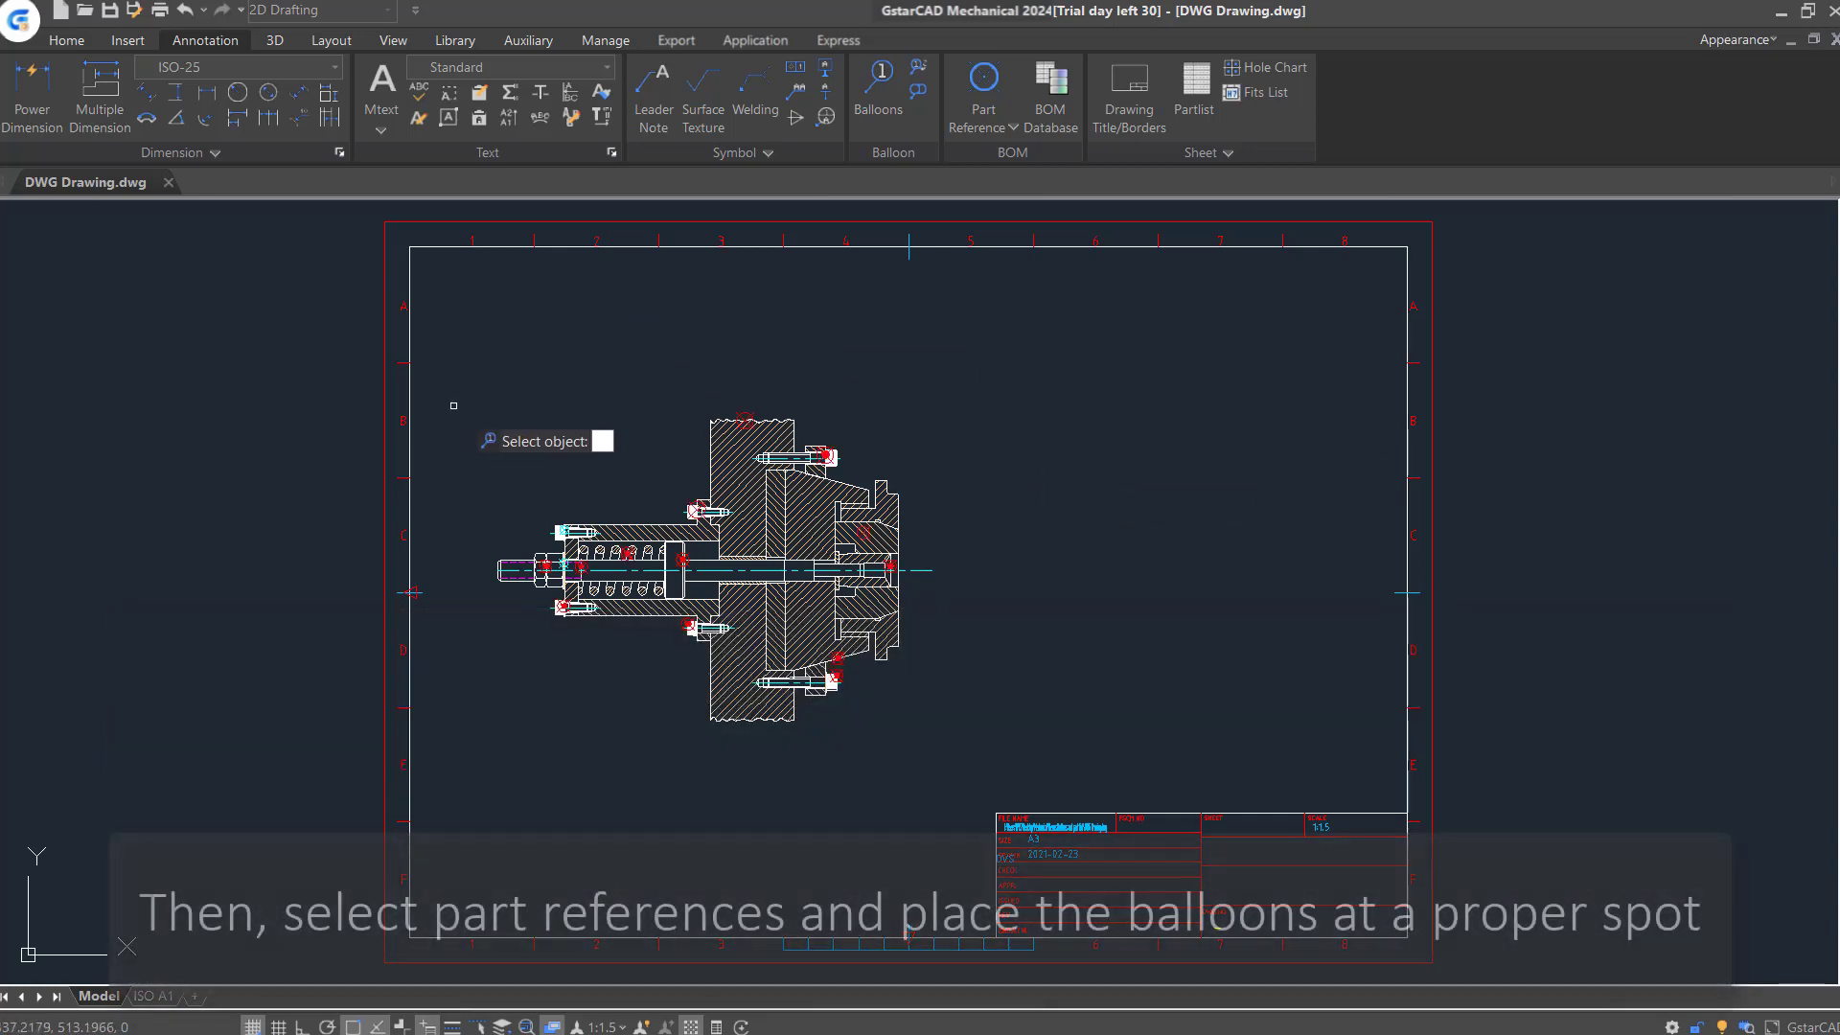
left_click(439, 375)
left_click(679, 740)
key("Return")
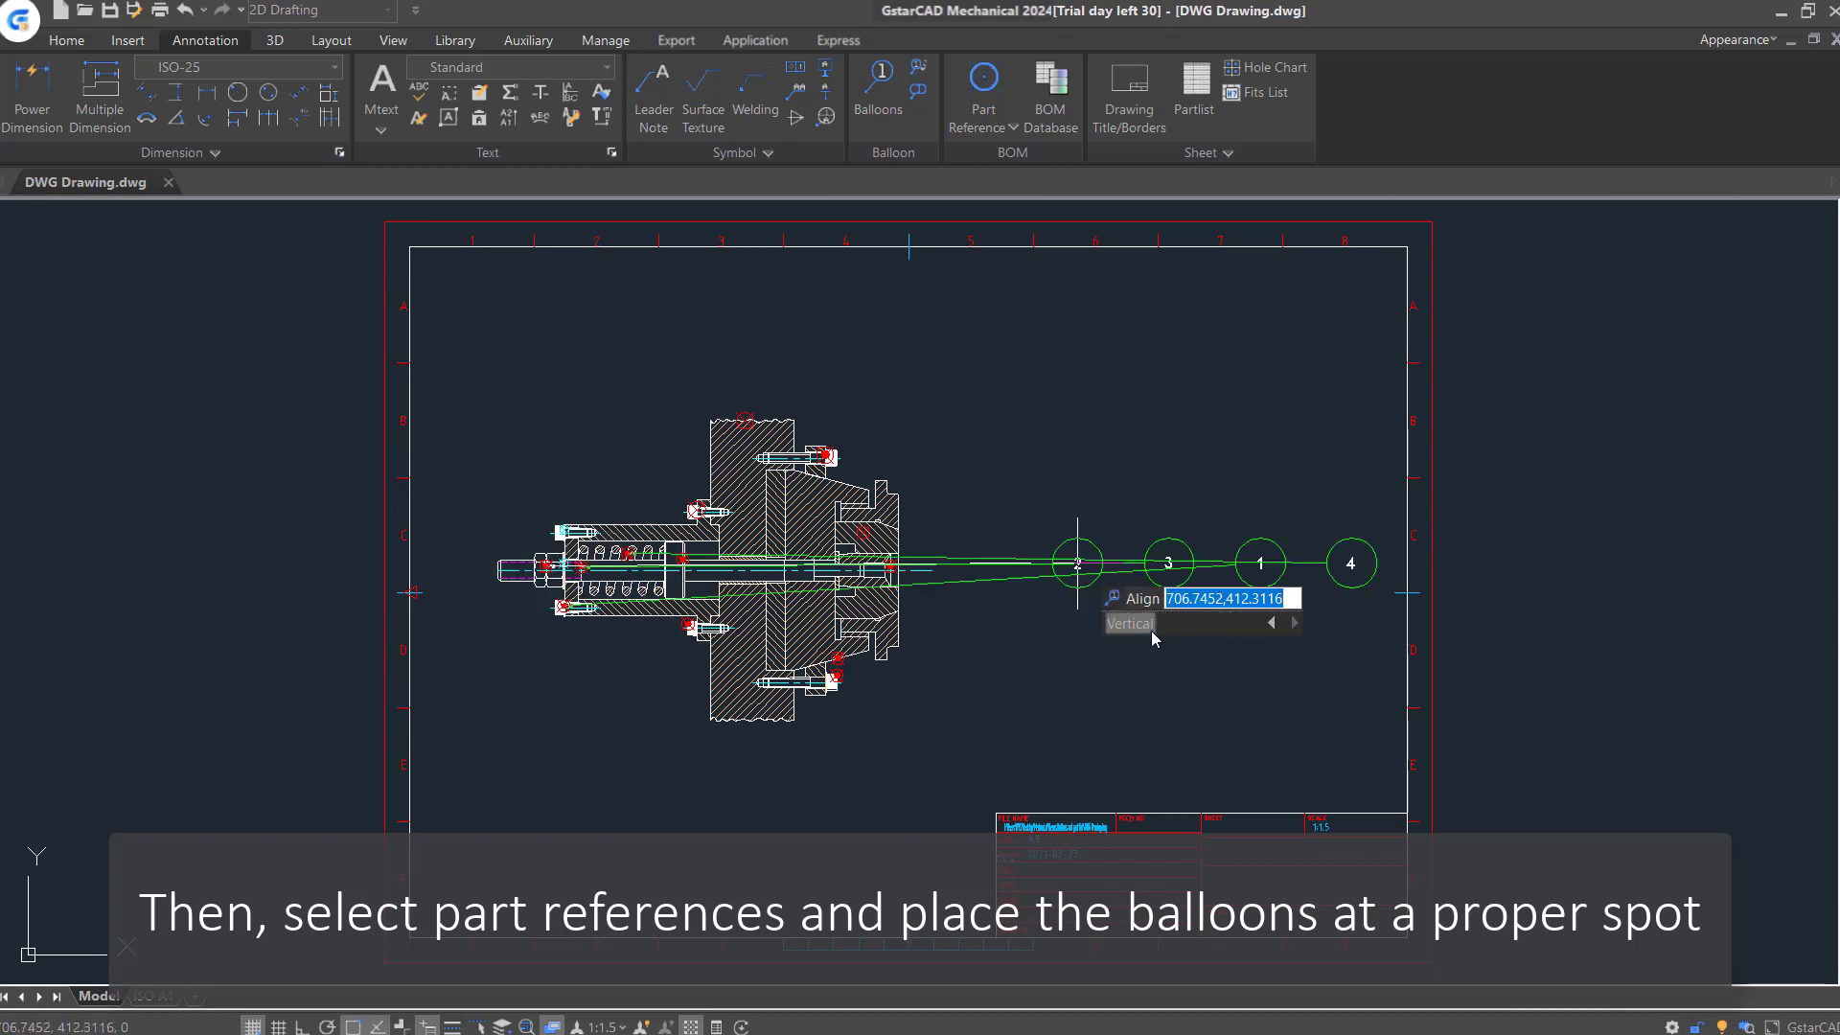
left_click(1152, 631)
left_click(451, 686)
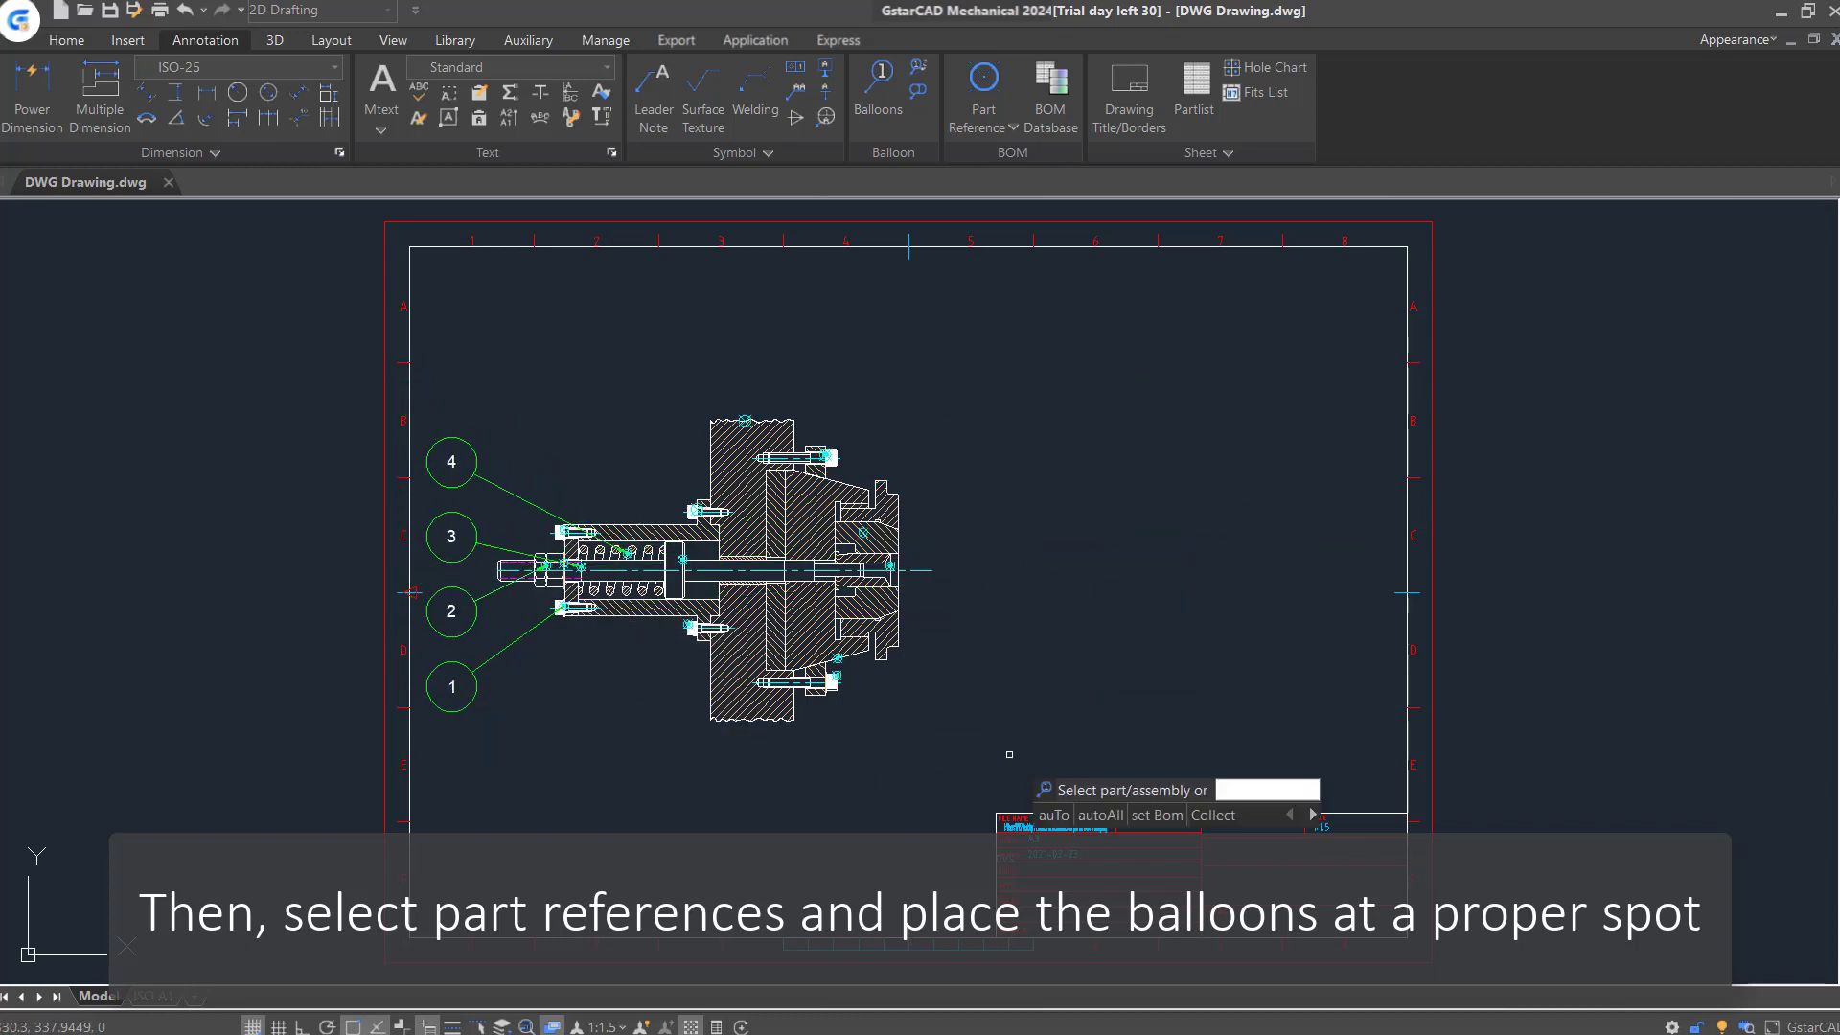
type("a")
Auto-balloon the remaining parts as a horizontal row of balloons 6–14 above the assembly.
left_click(1198, 525)
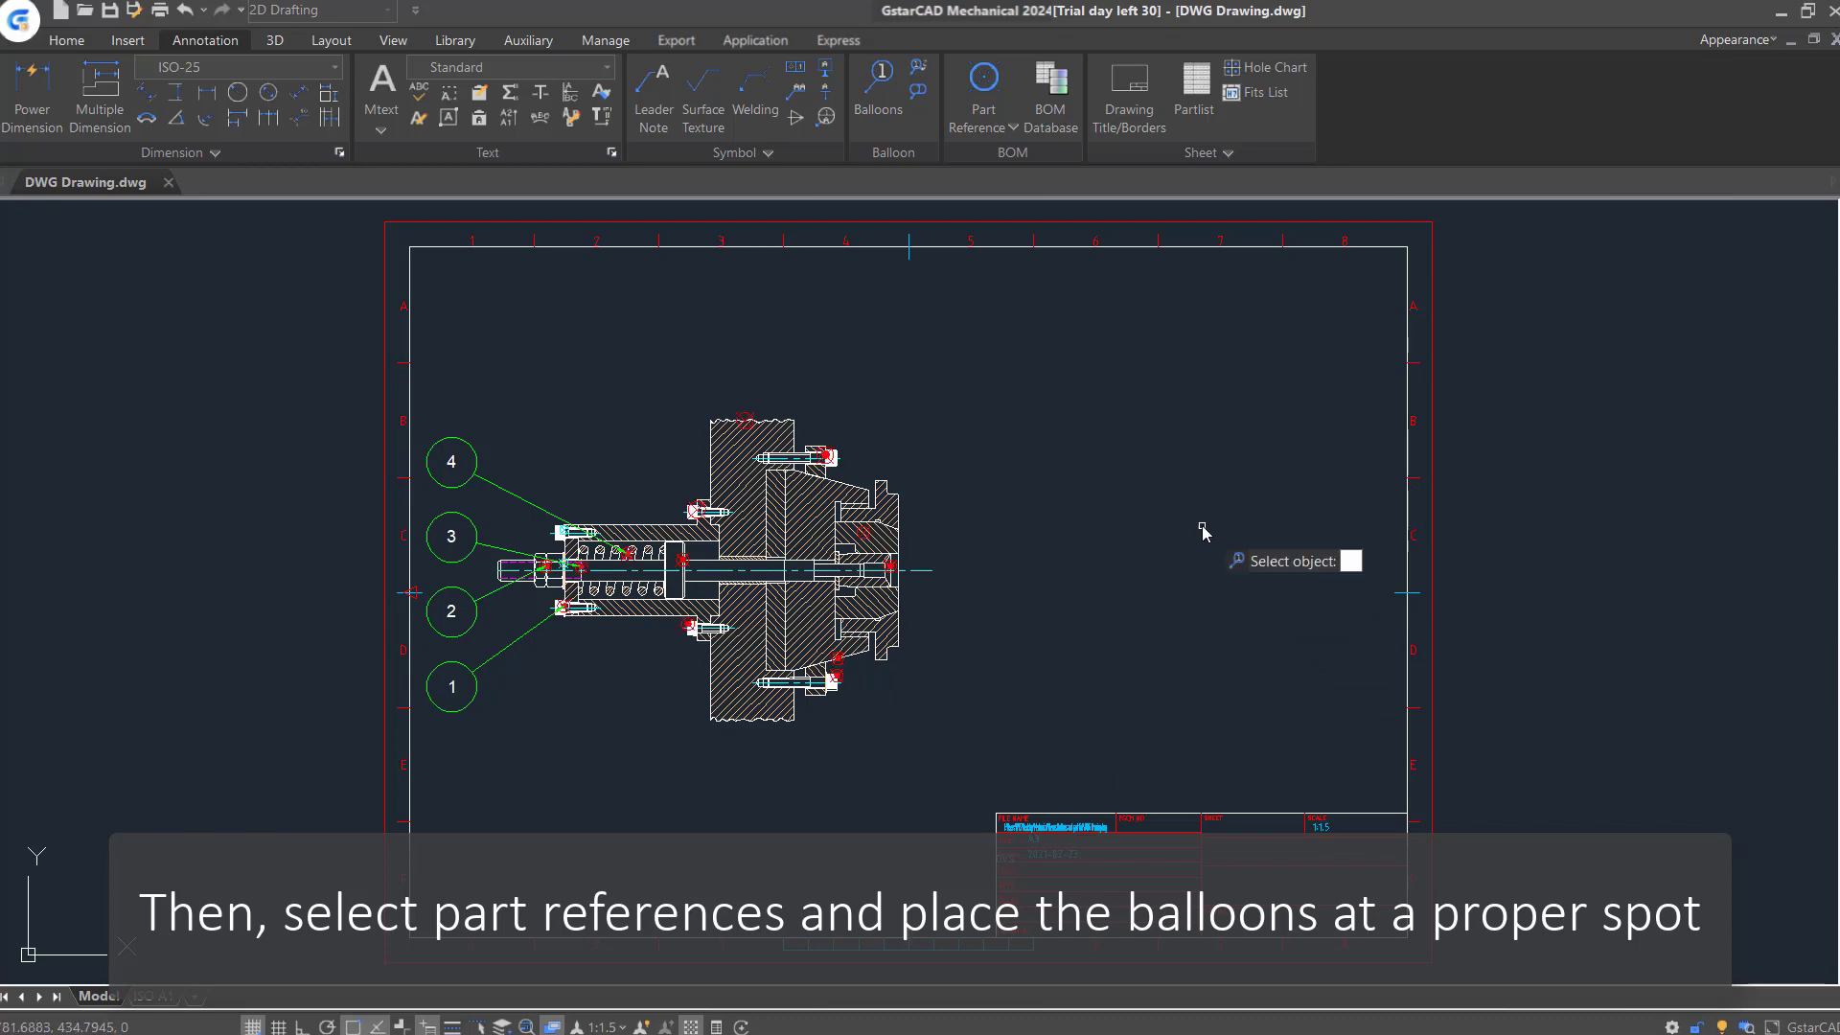
left_click(664, 331)
left_click(911, 756)
key("Return")
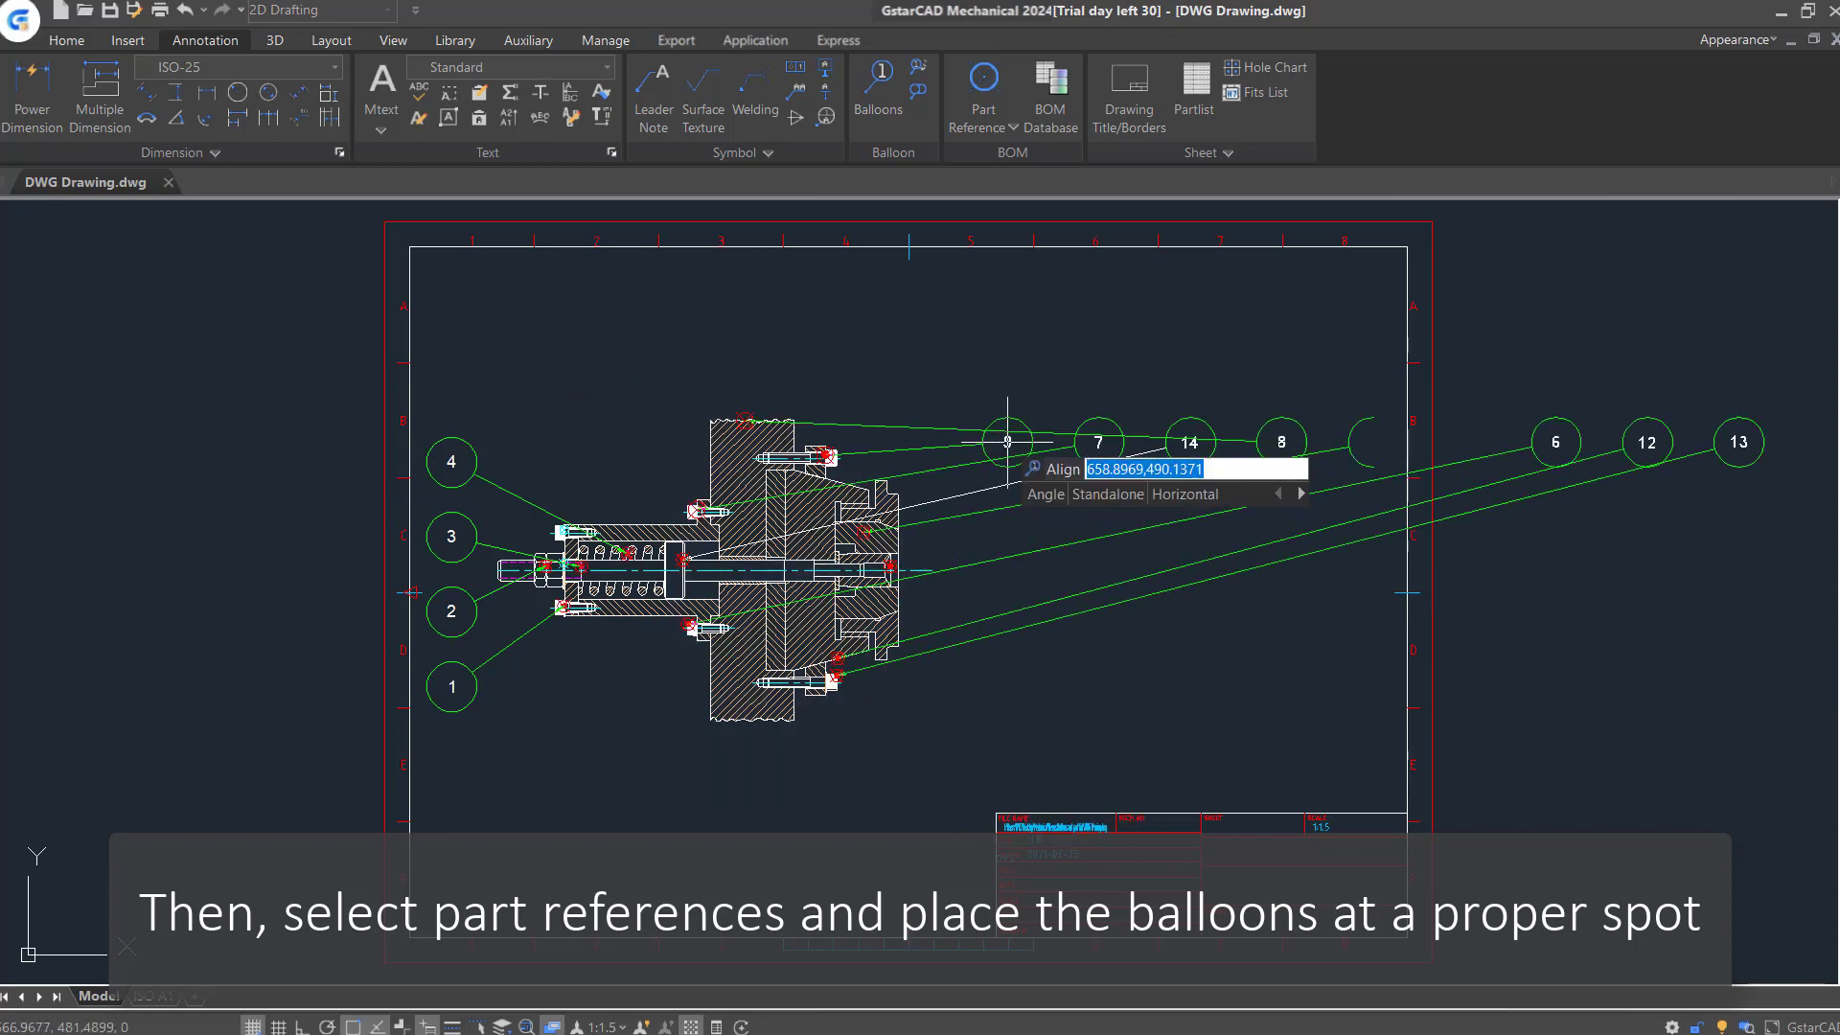
left_click(458, 314)
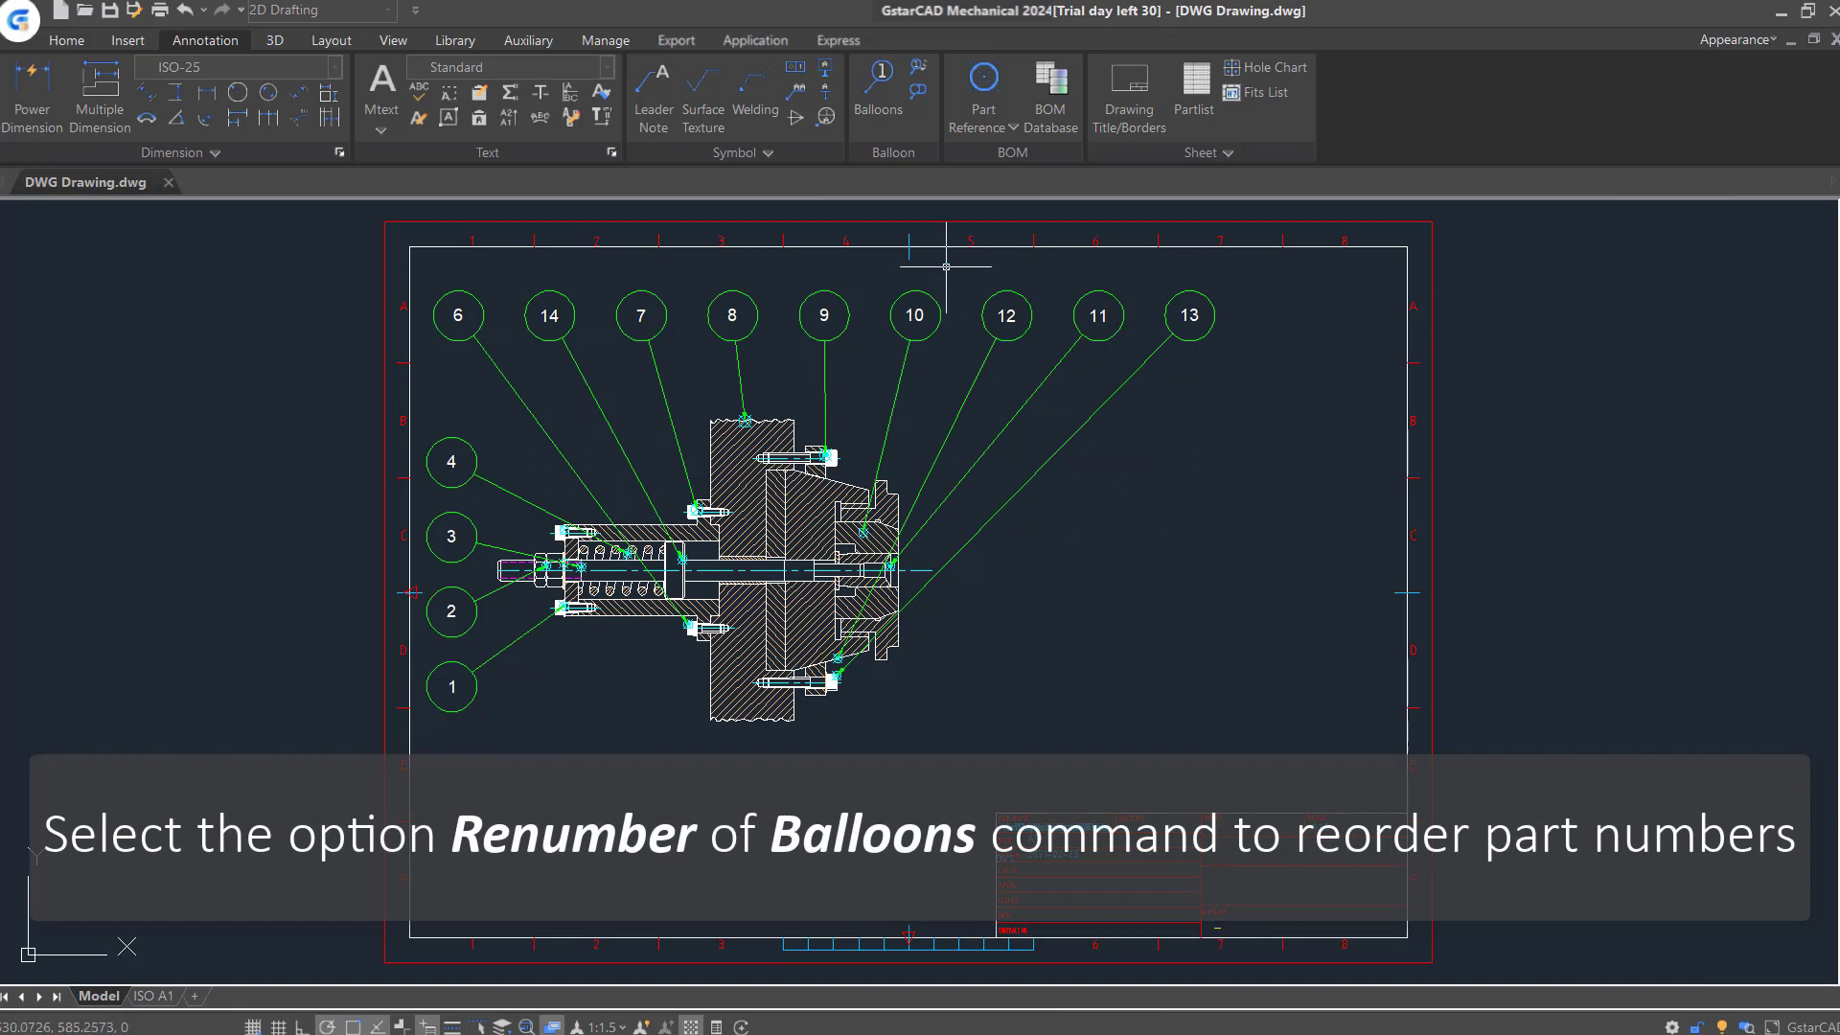
Start the Balloons renumber option, keeping the default starting number.
left_click(889, 123)
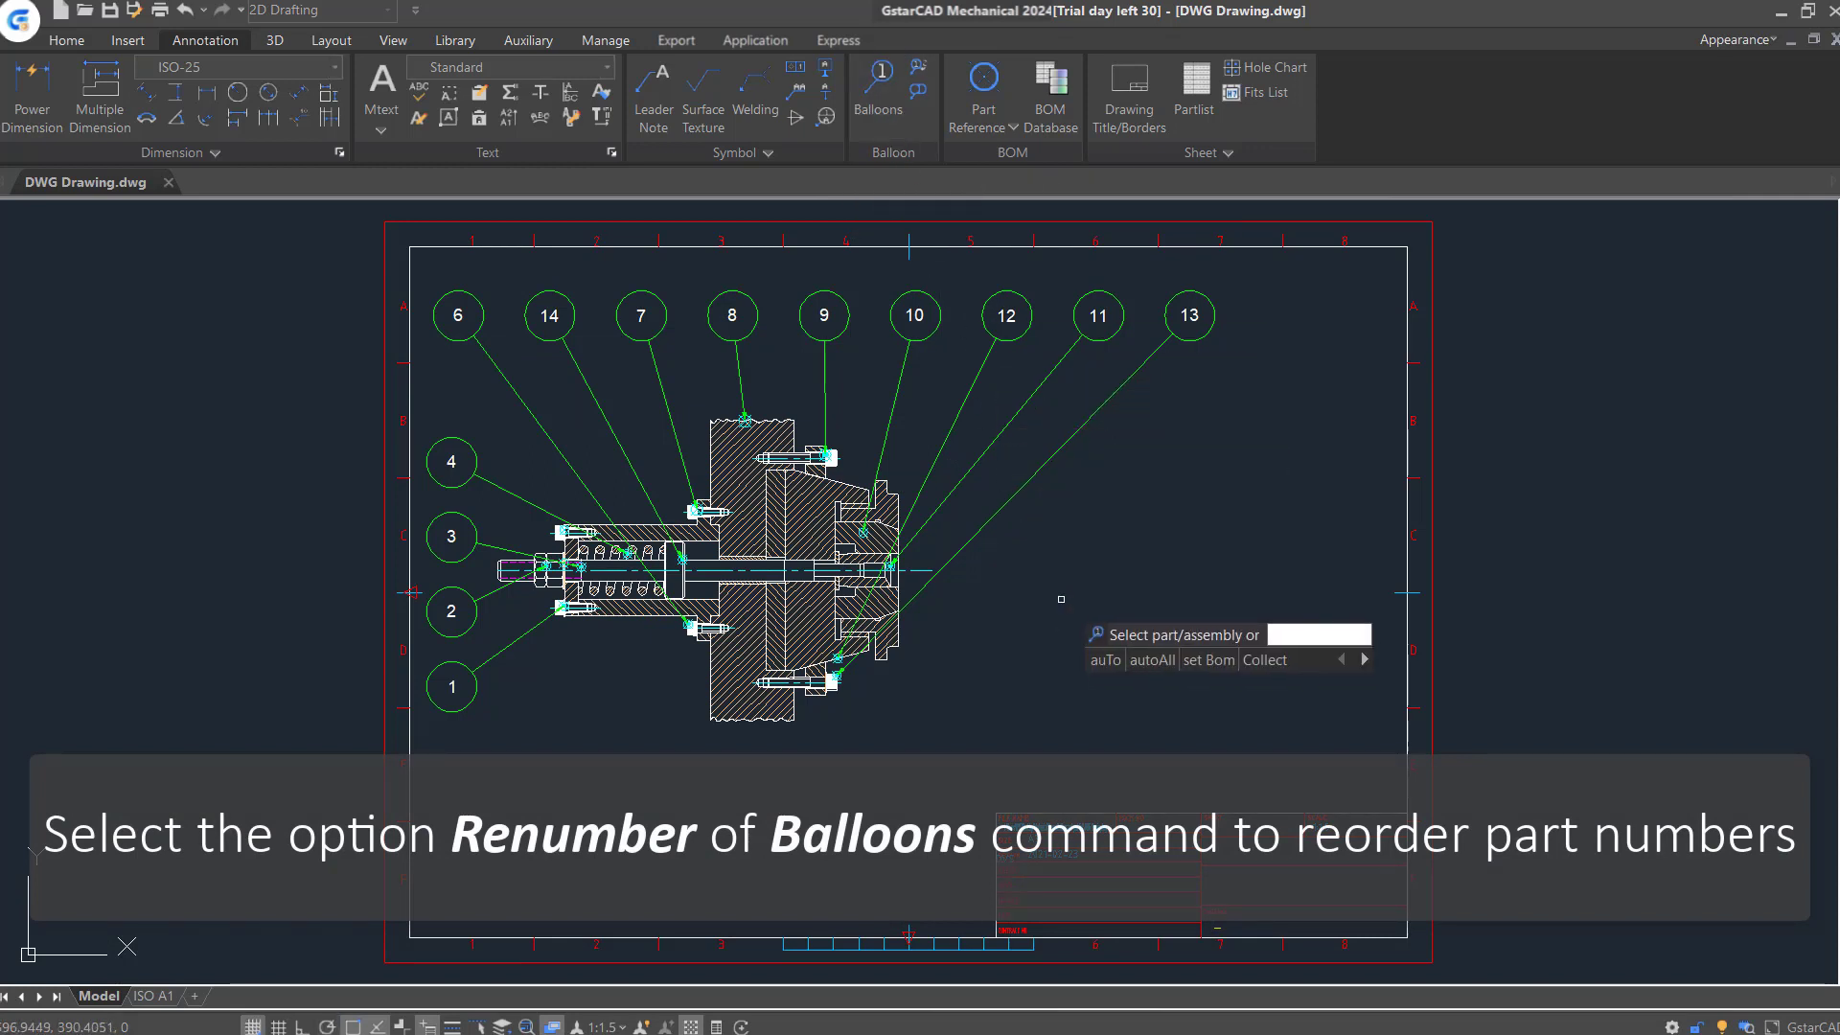
left_click(1365, 660)
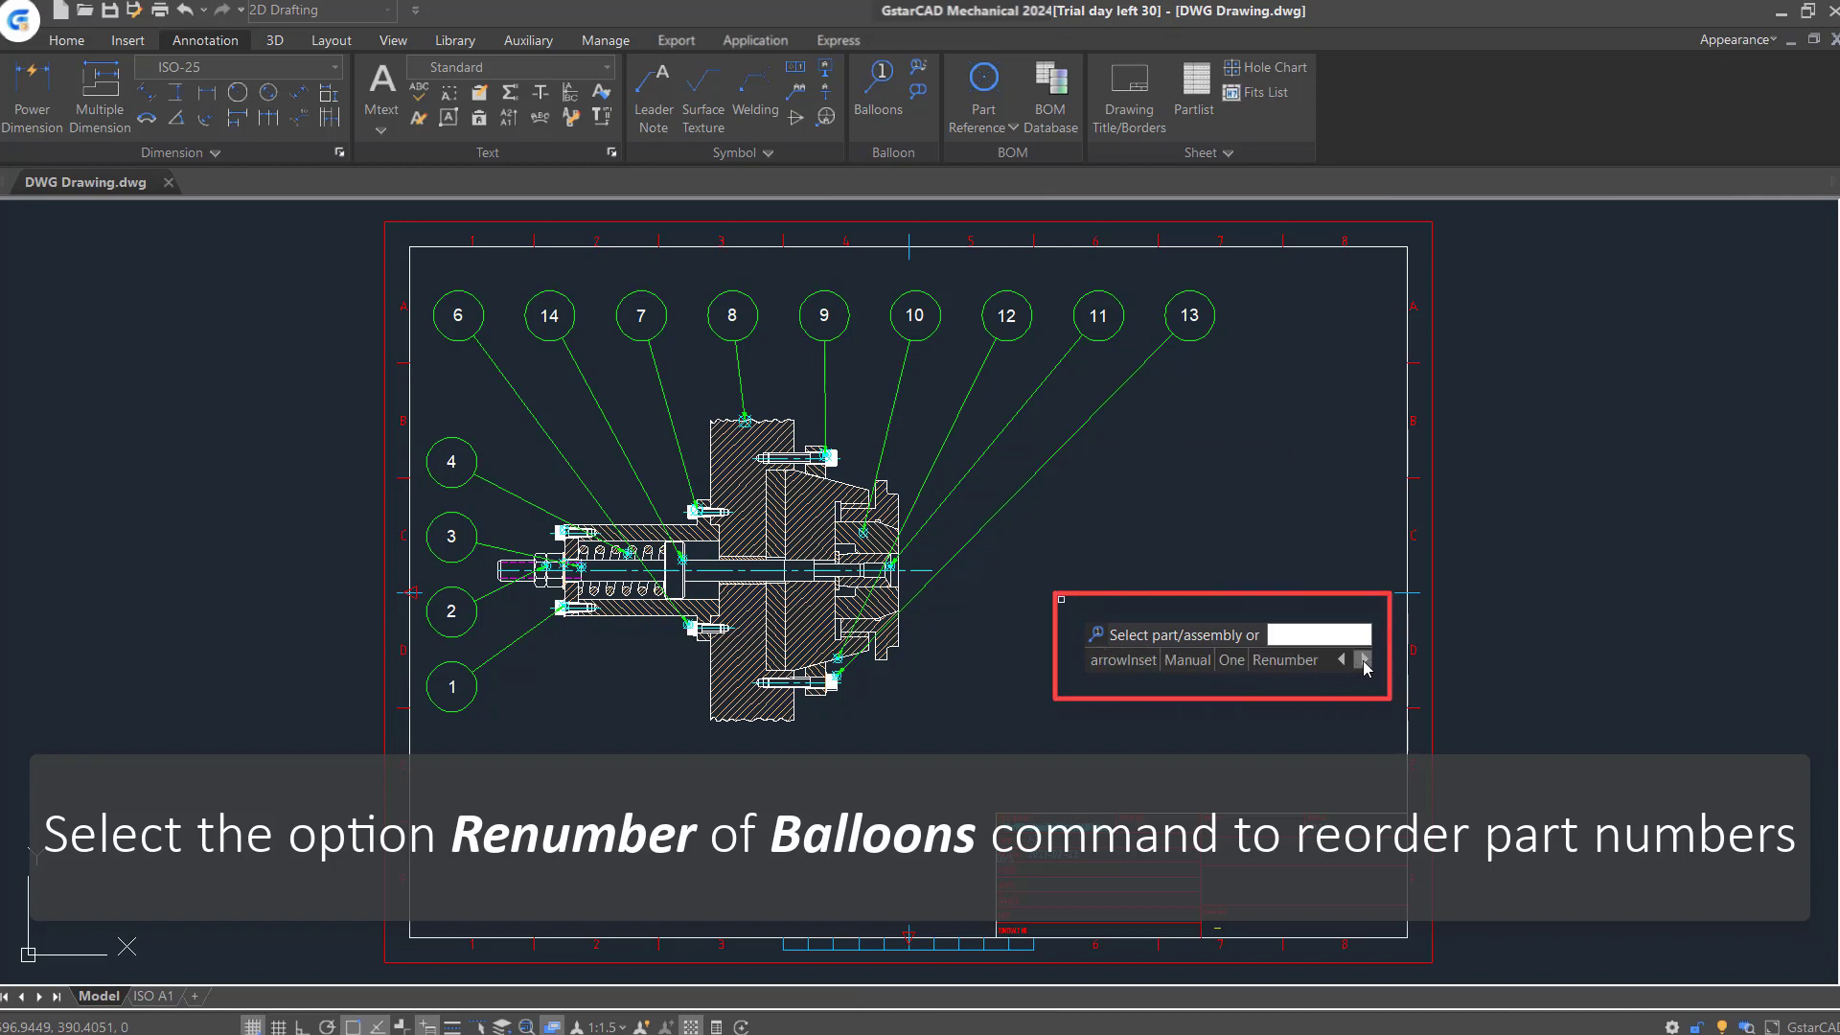
left_click(1306, 664)
key("Return")
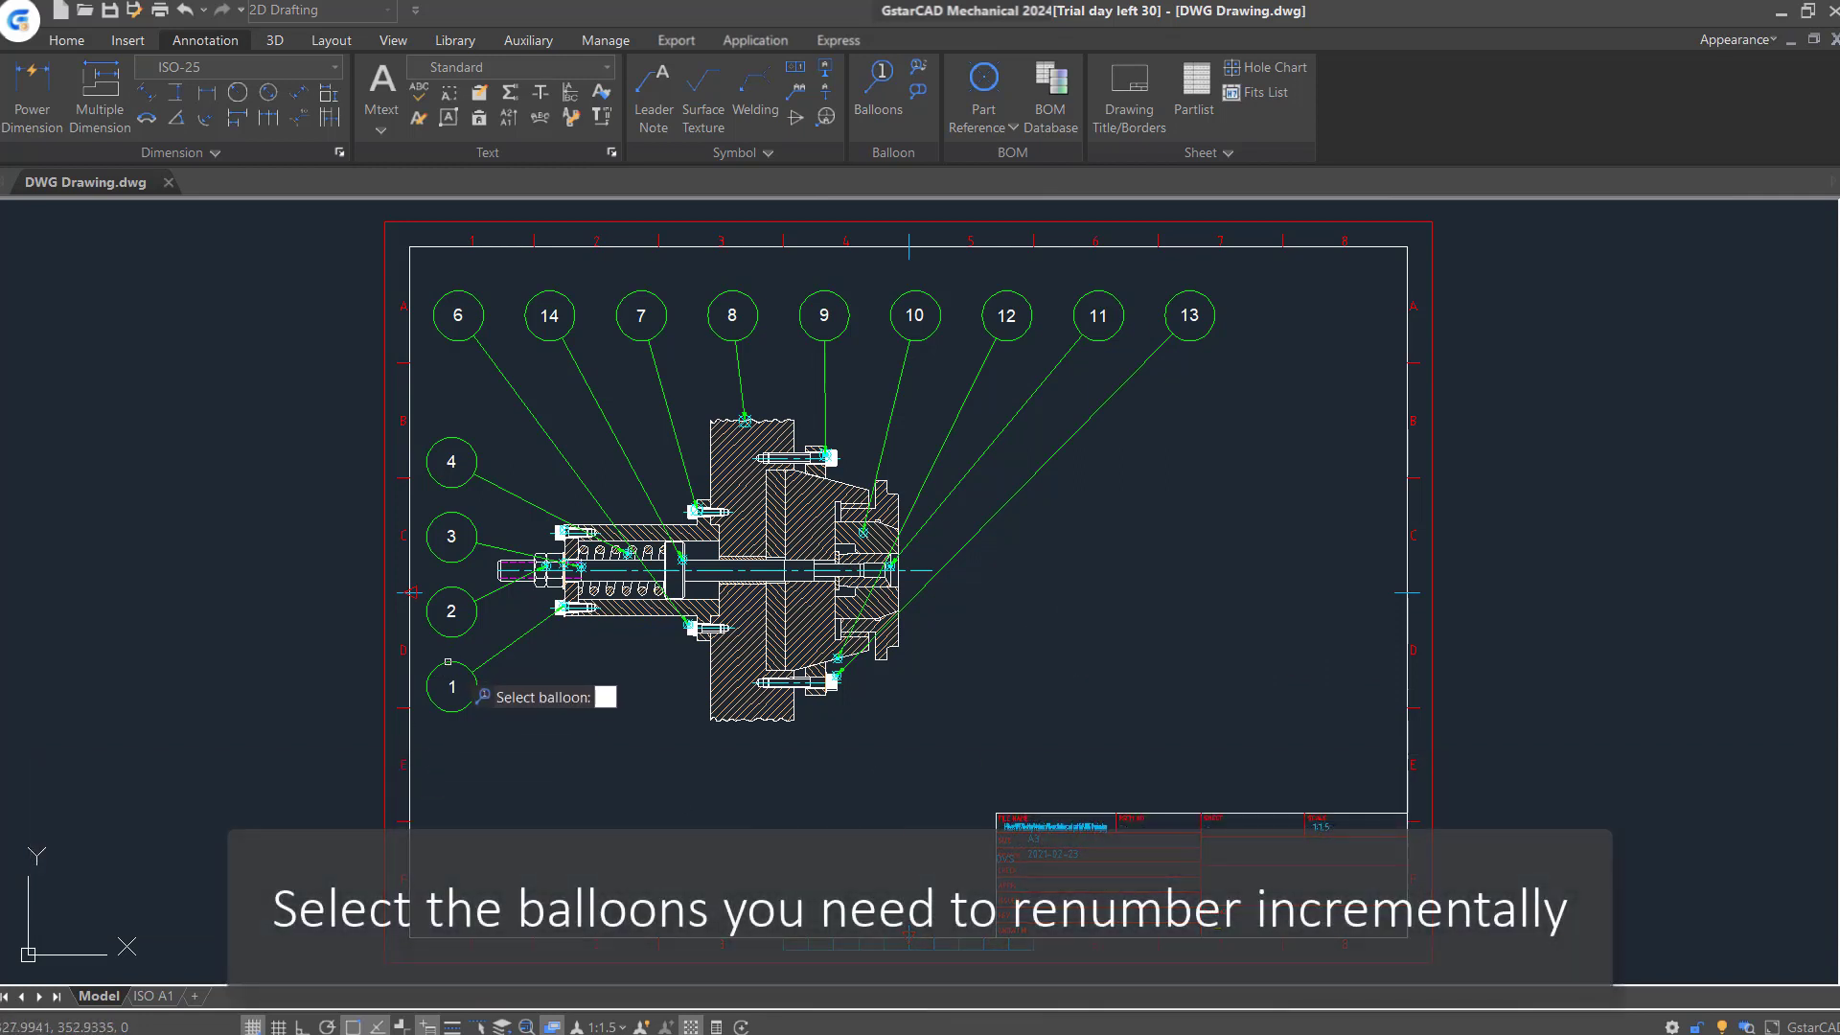
Renumber the balloons in order: 1–4 down the left, then 5–13 across the top.
left_click(451, 664)
left_click(452, 611)
left_click(451, 462)
left_click(458, 315)
left_click(549, 315)
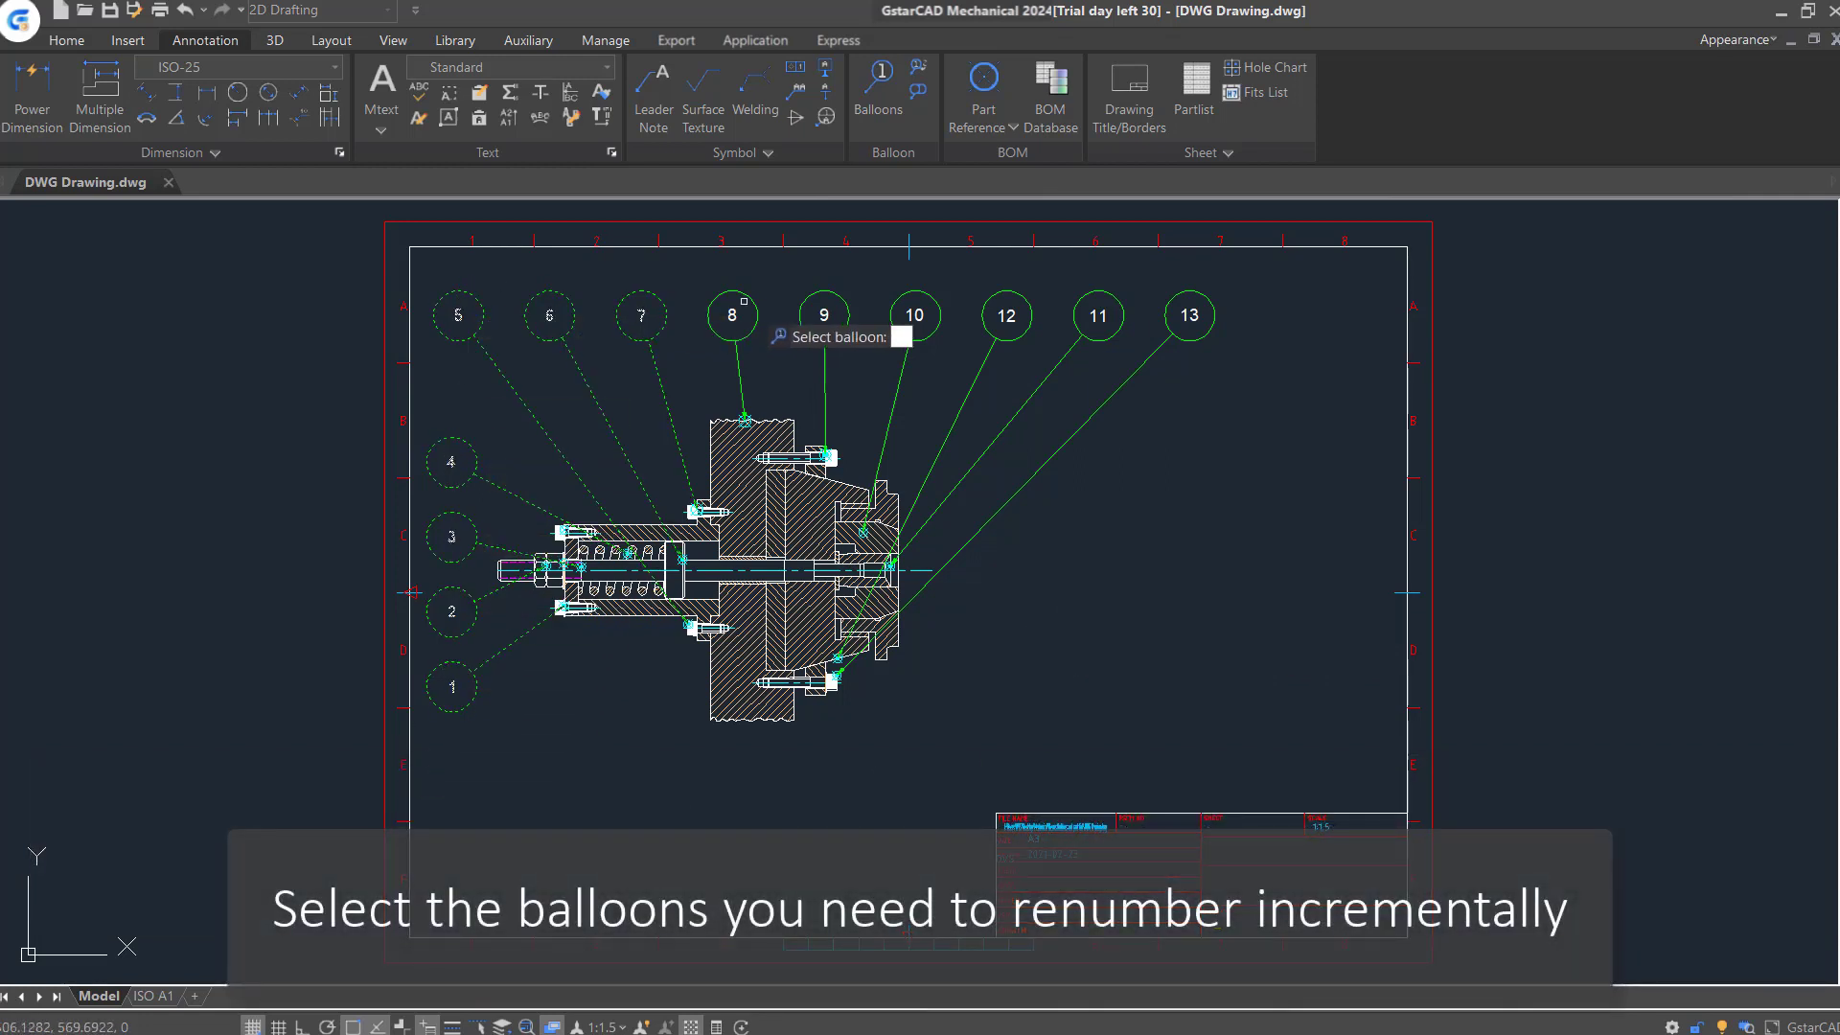
left_click(732, 315)
left_click(824, 316)
left_click(915, 315)
left_click(1006, 316)
left_click(1097, 315)
left_click(1188, 316)
key("Return")
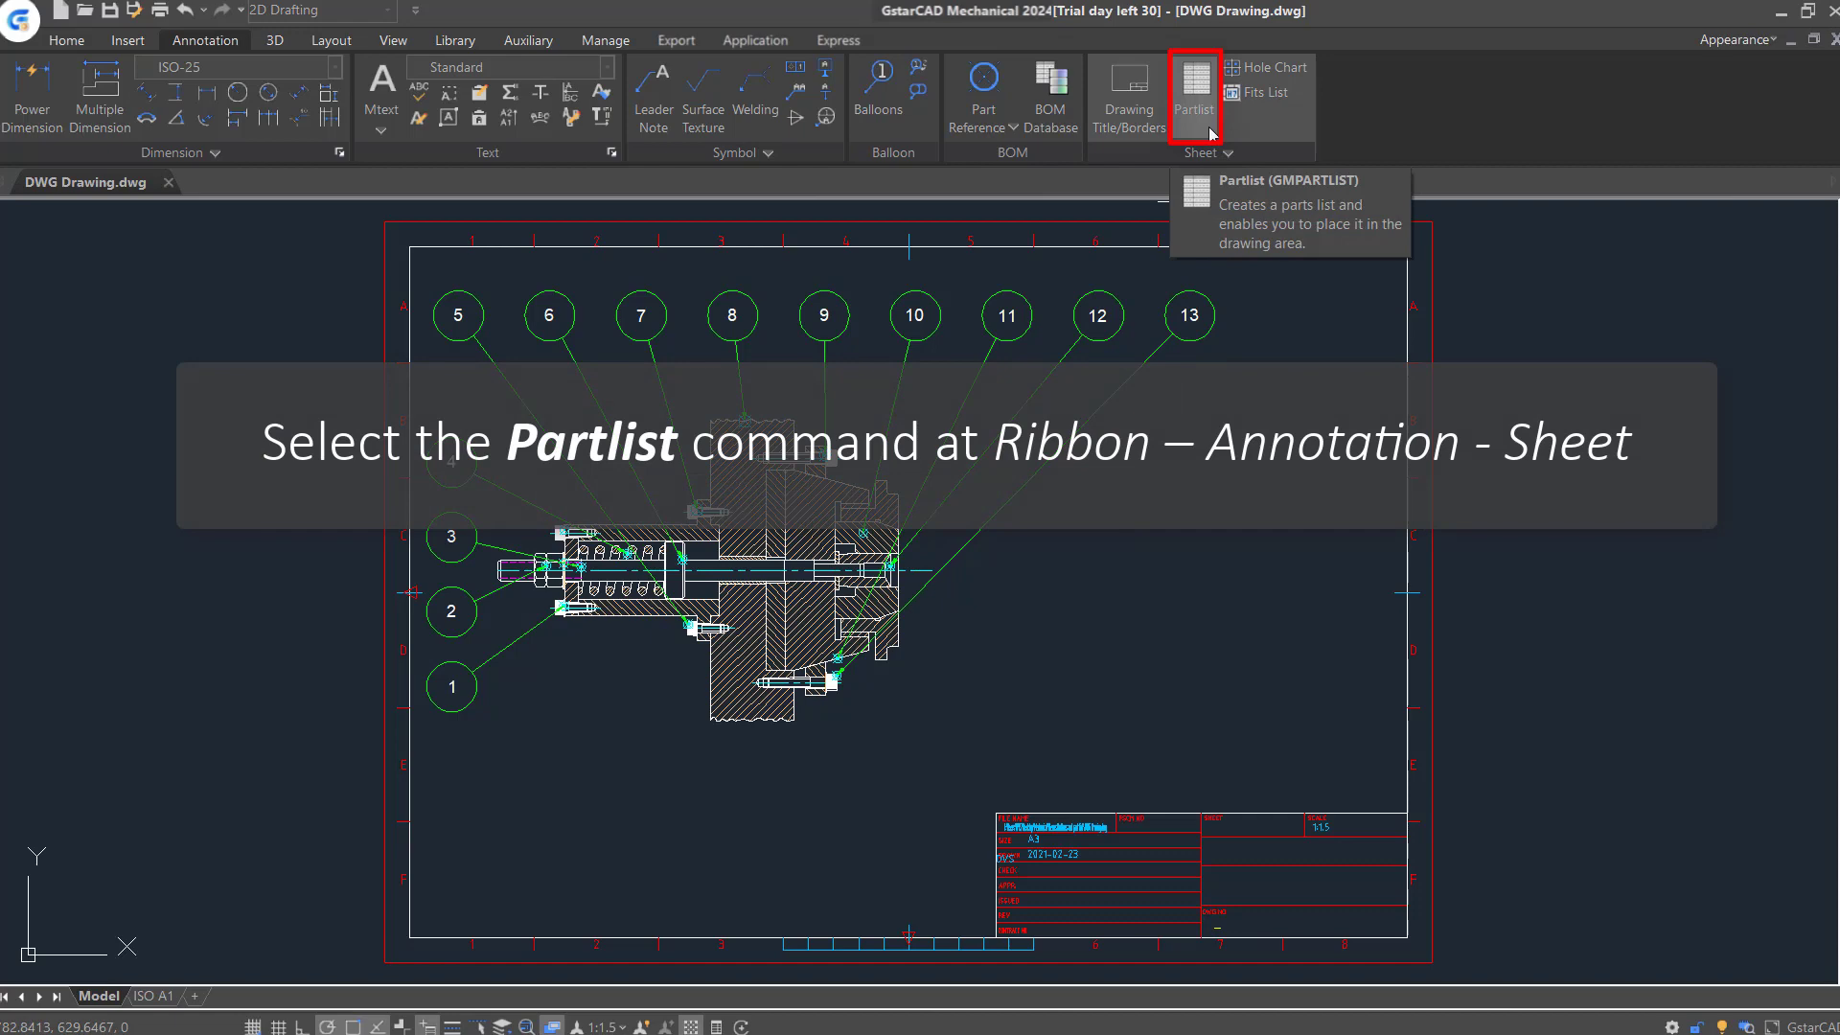
Insert the BORDER1 ISO parts list table directly above the title block.
left_click(1195, 91)
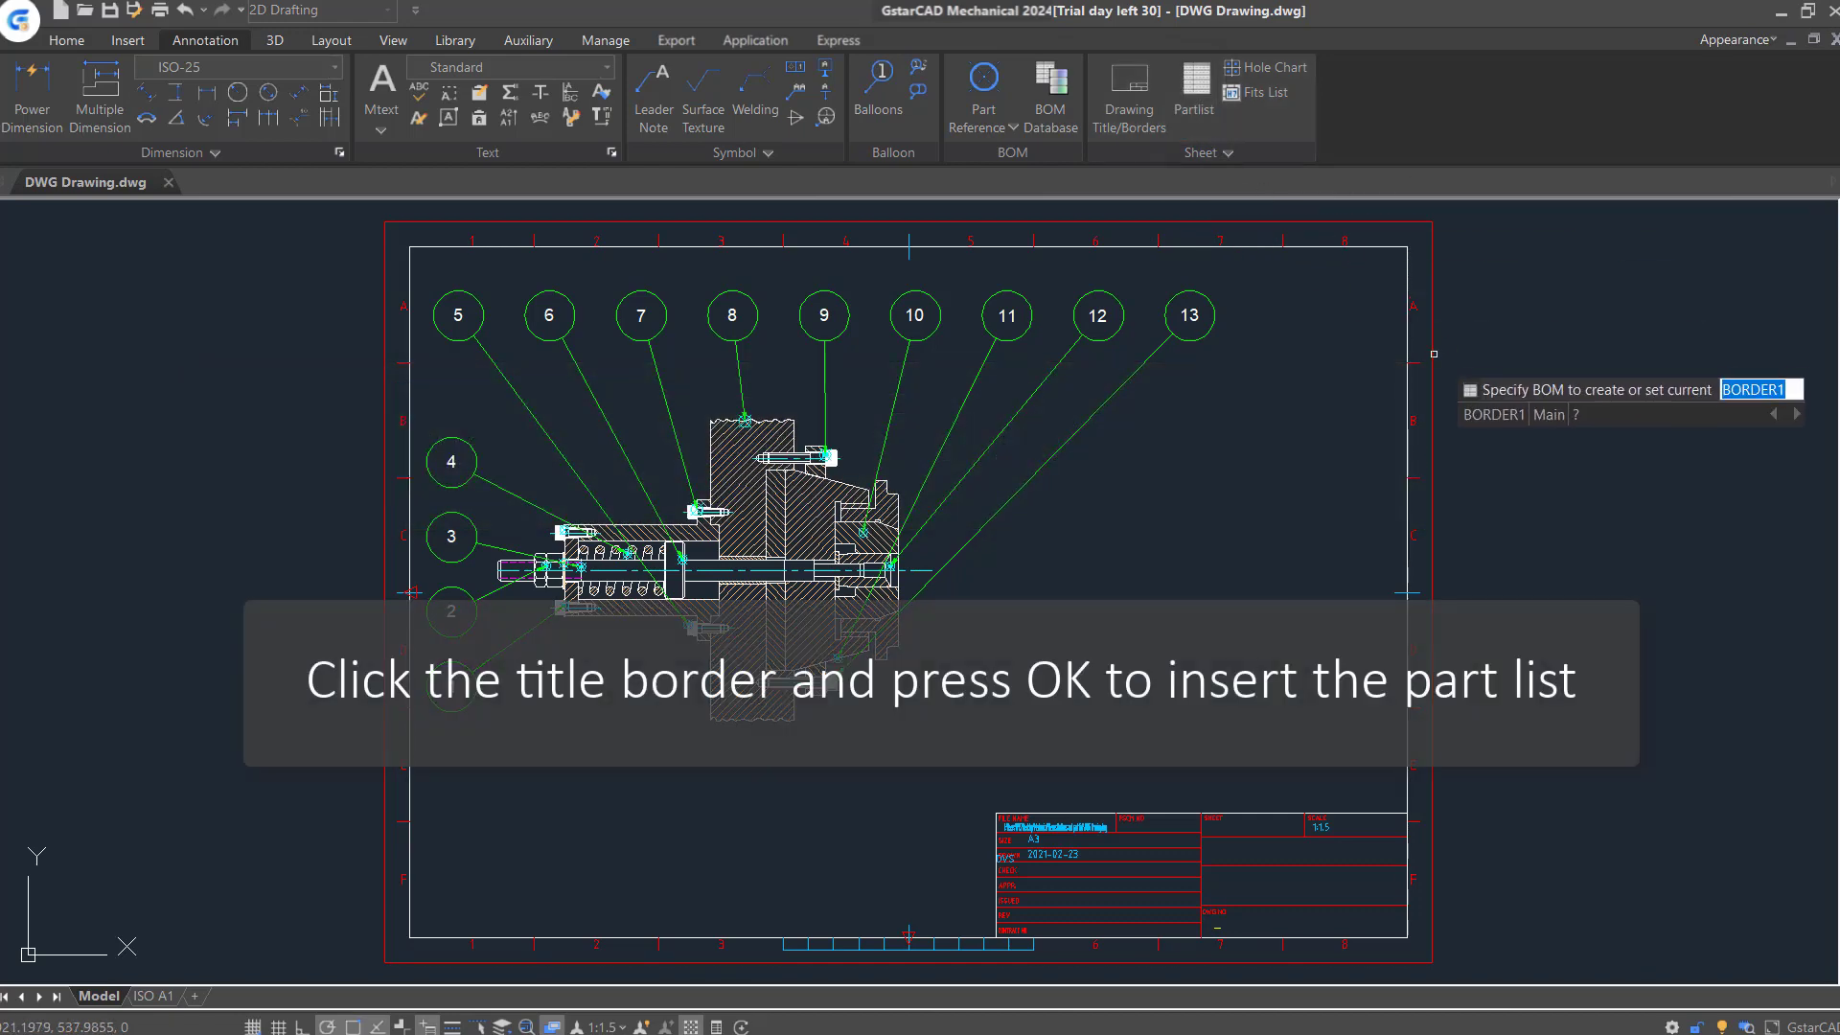
left_click(1434, 354)
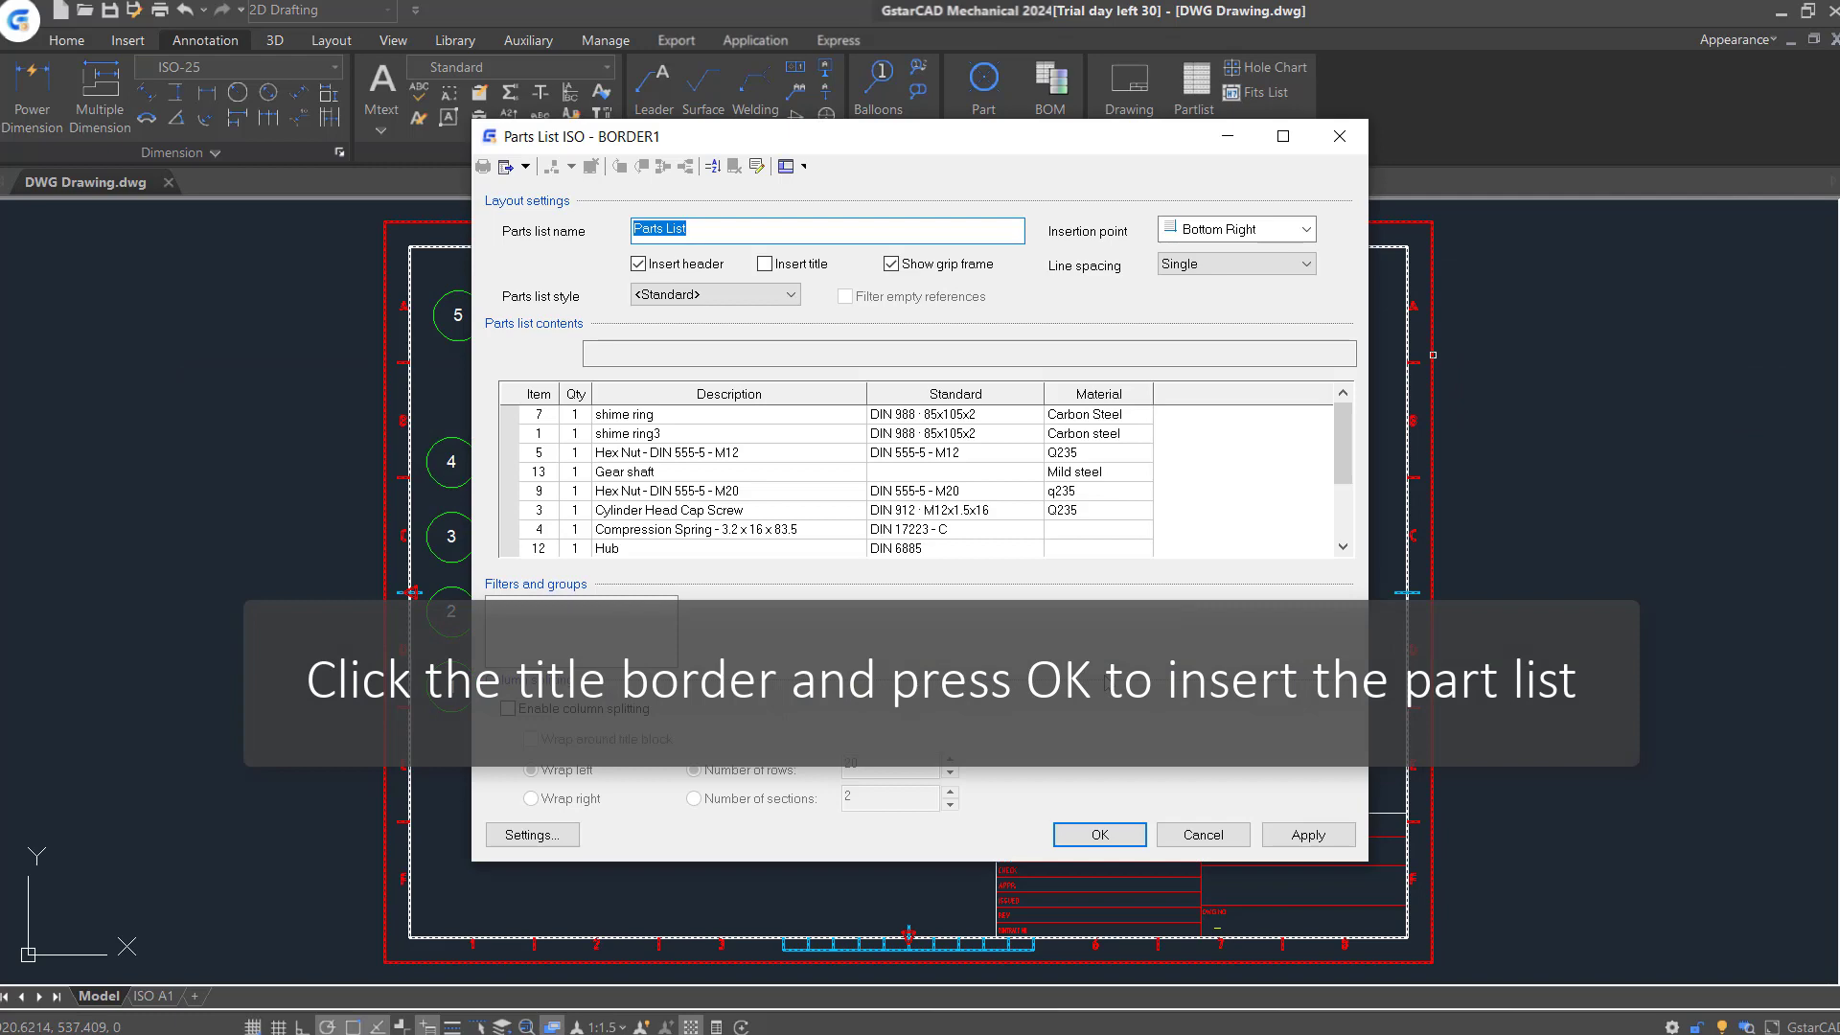
left_click(1105, 838)
left_click(1766, 808)
scroll(1167, 725, "up", 3)
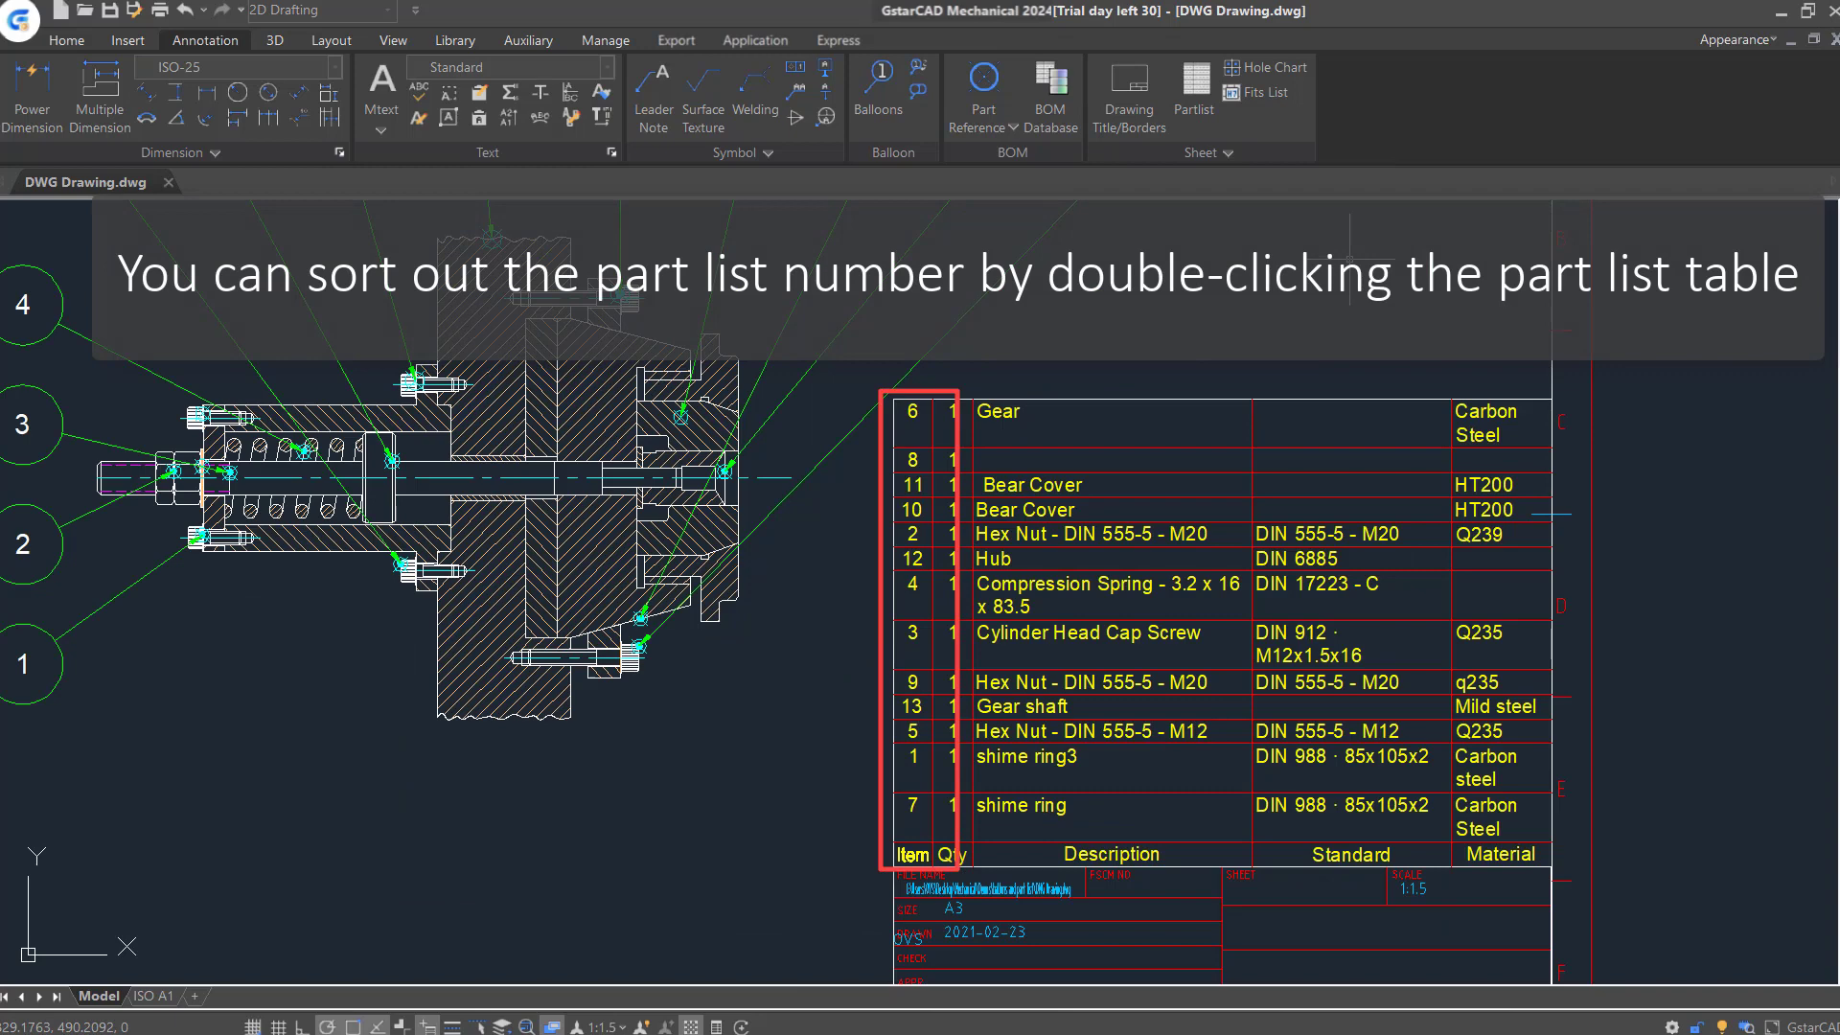
Sort the parts list with Key 1 set to Item ascending, so rows run 1–13.
double_click(934, 557)
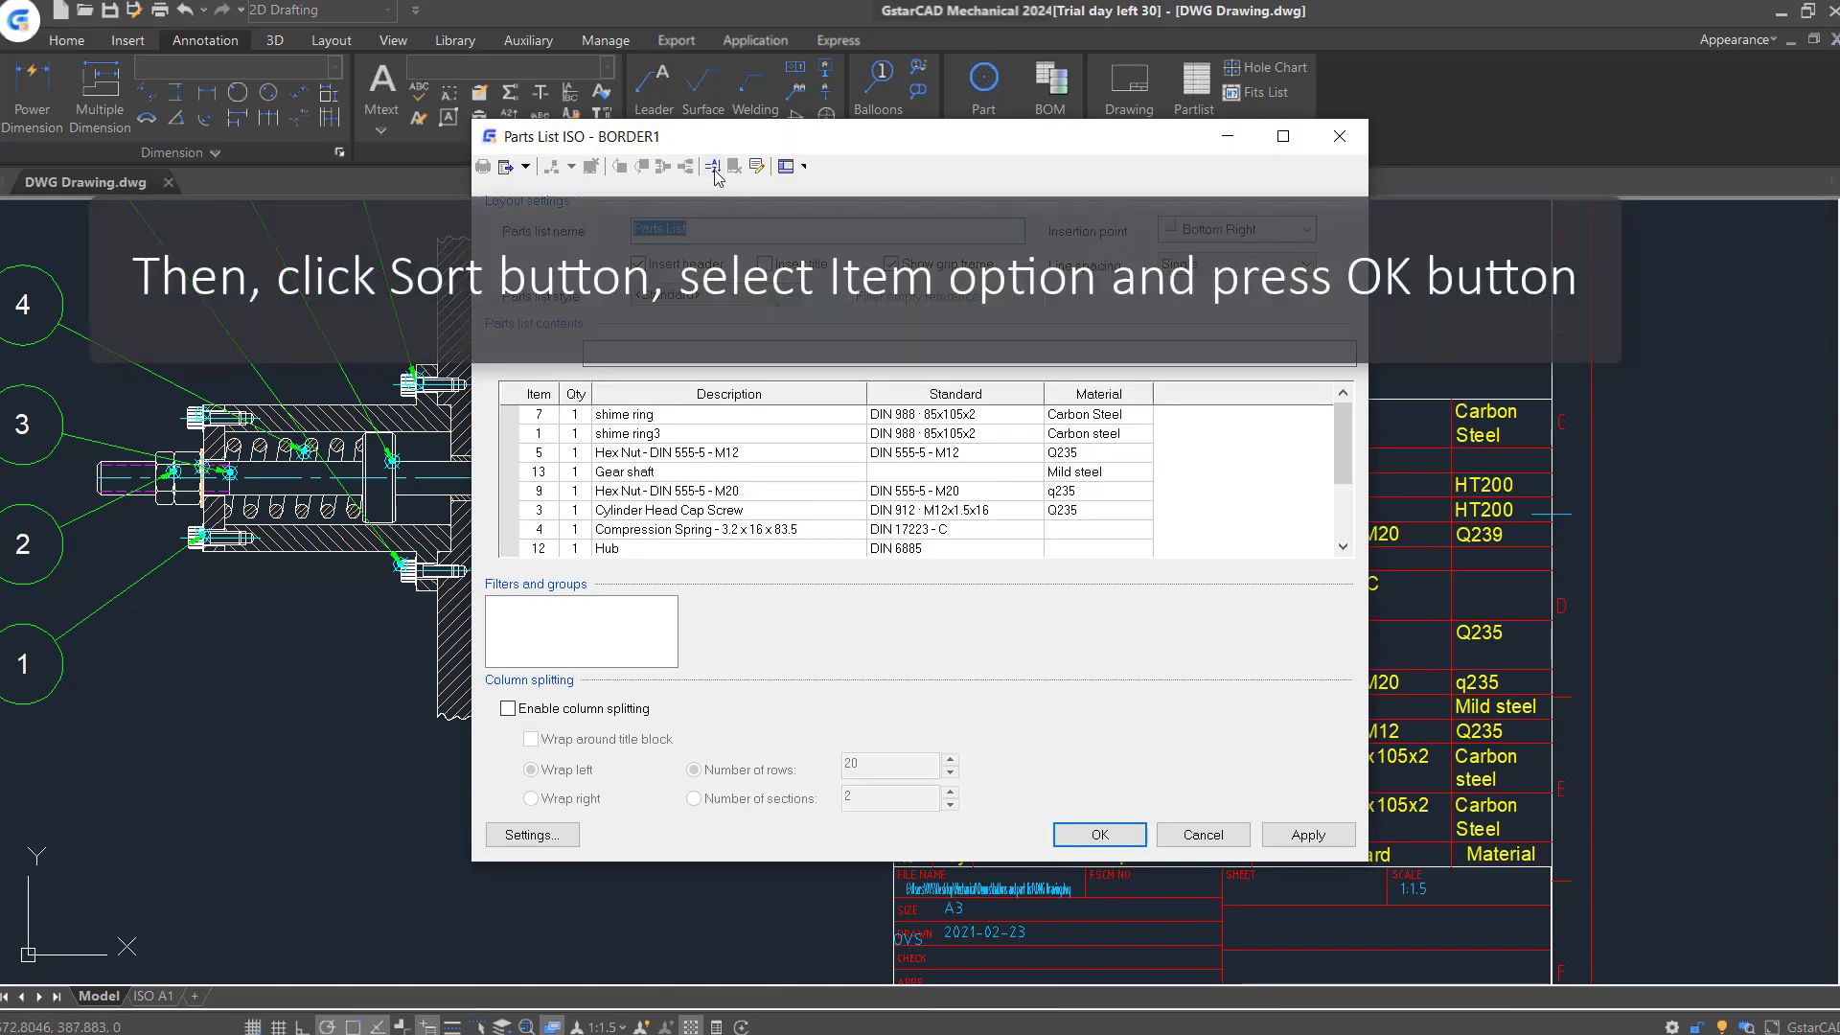
left_click(713, 167)
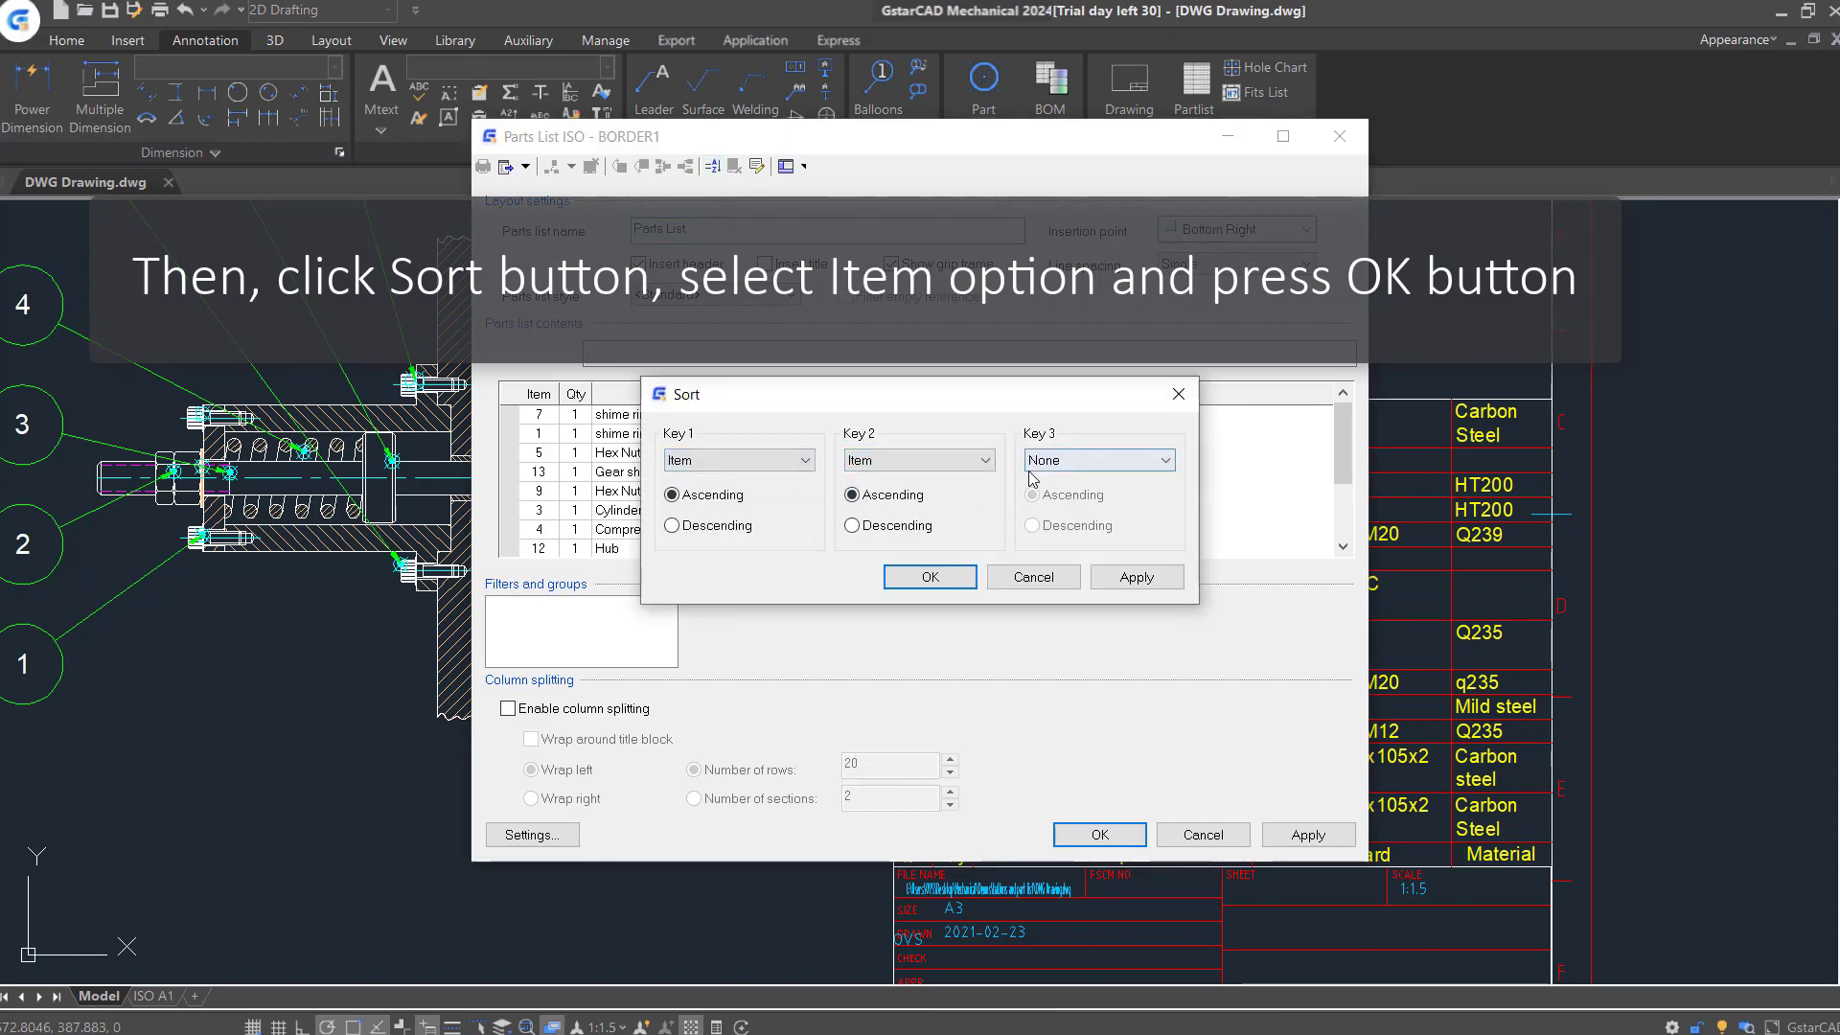
left_click(929, 576)
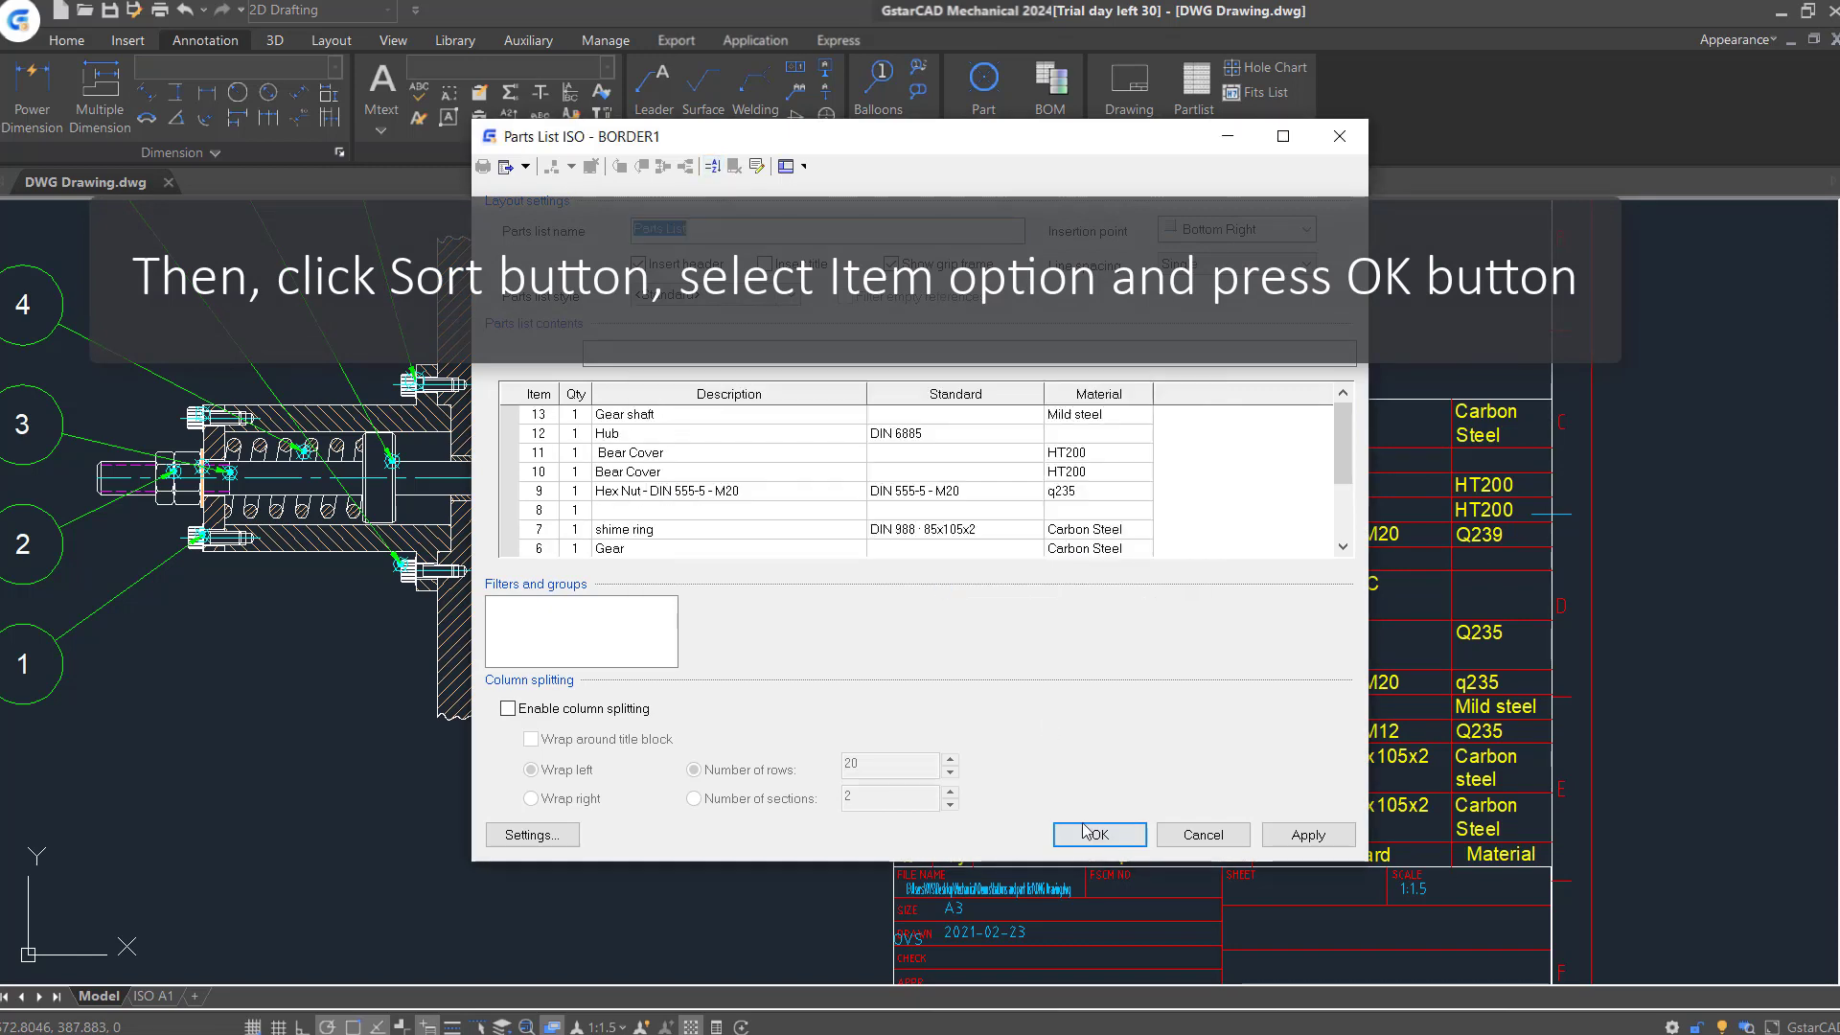
left_click(1100, 835)
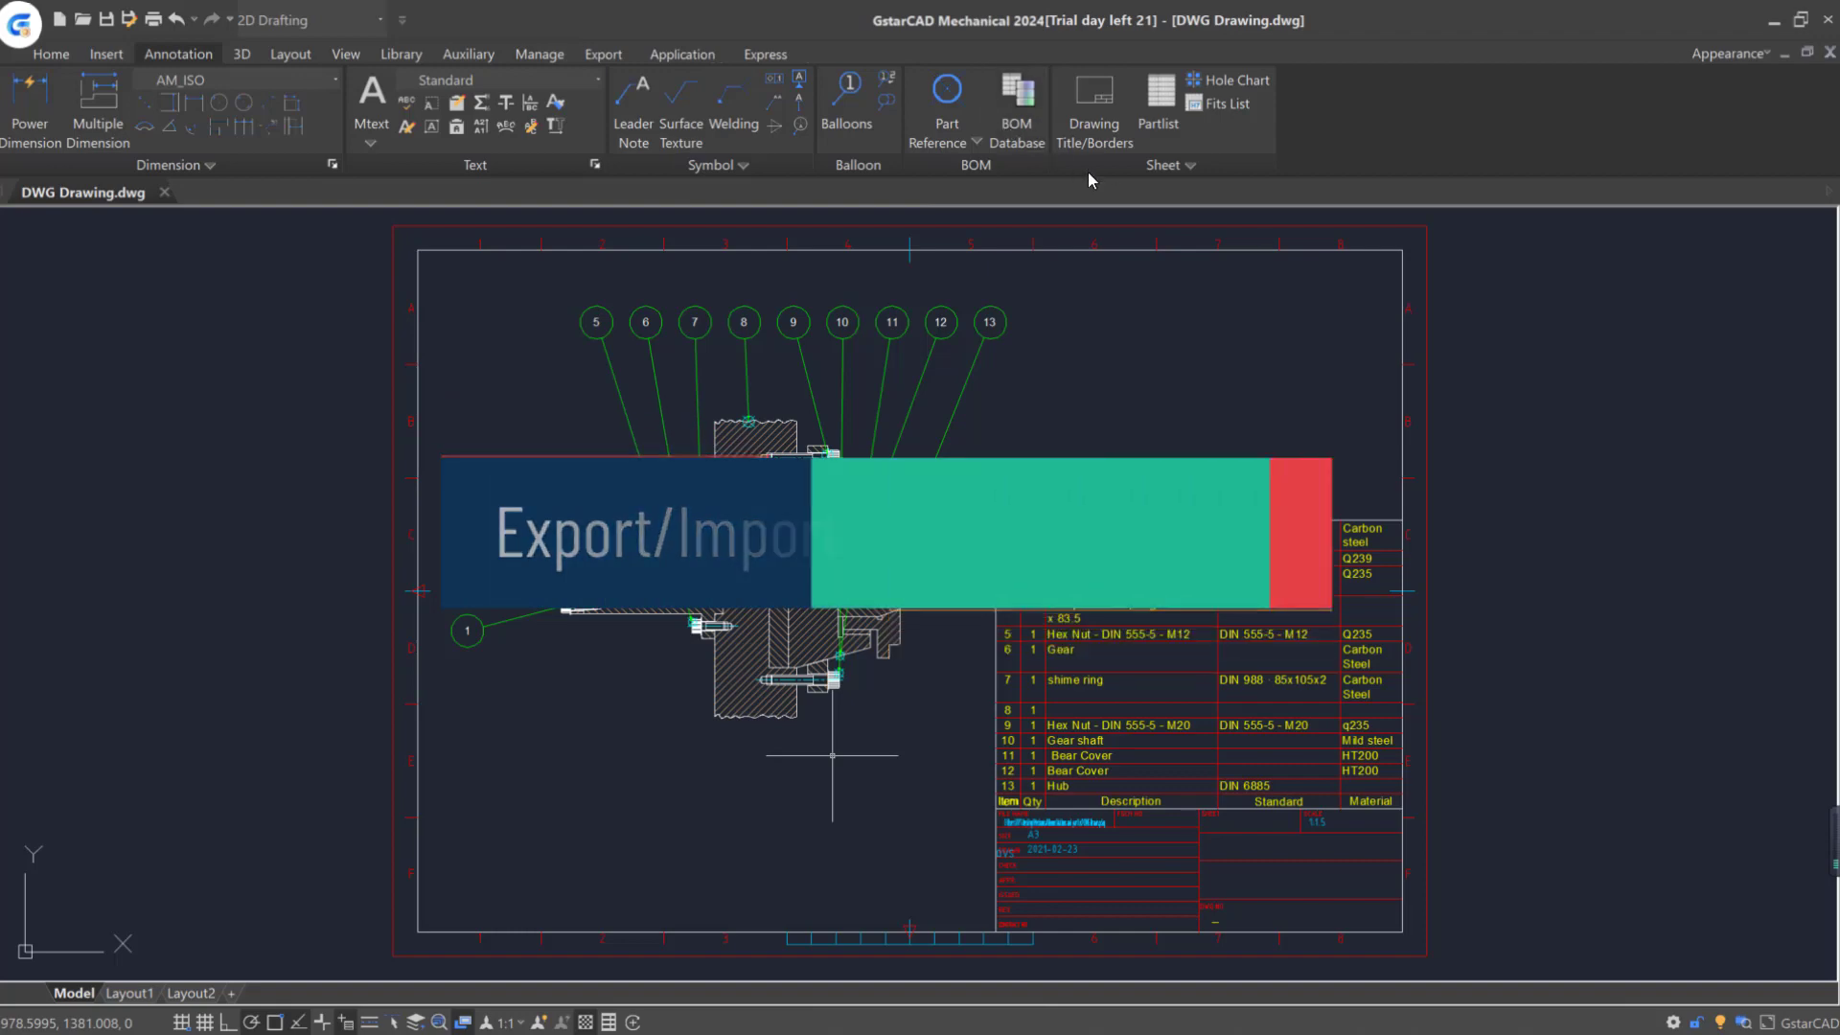
left_click(1017, 105)
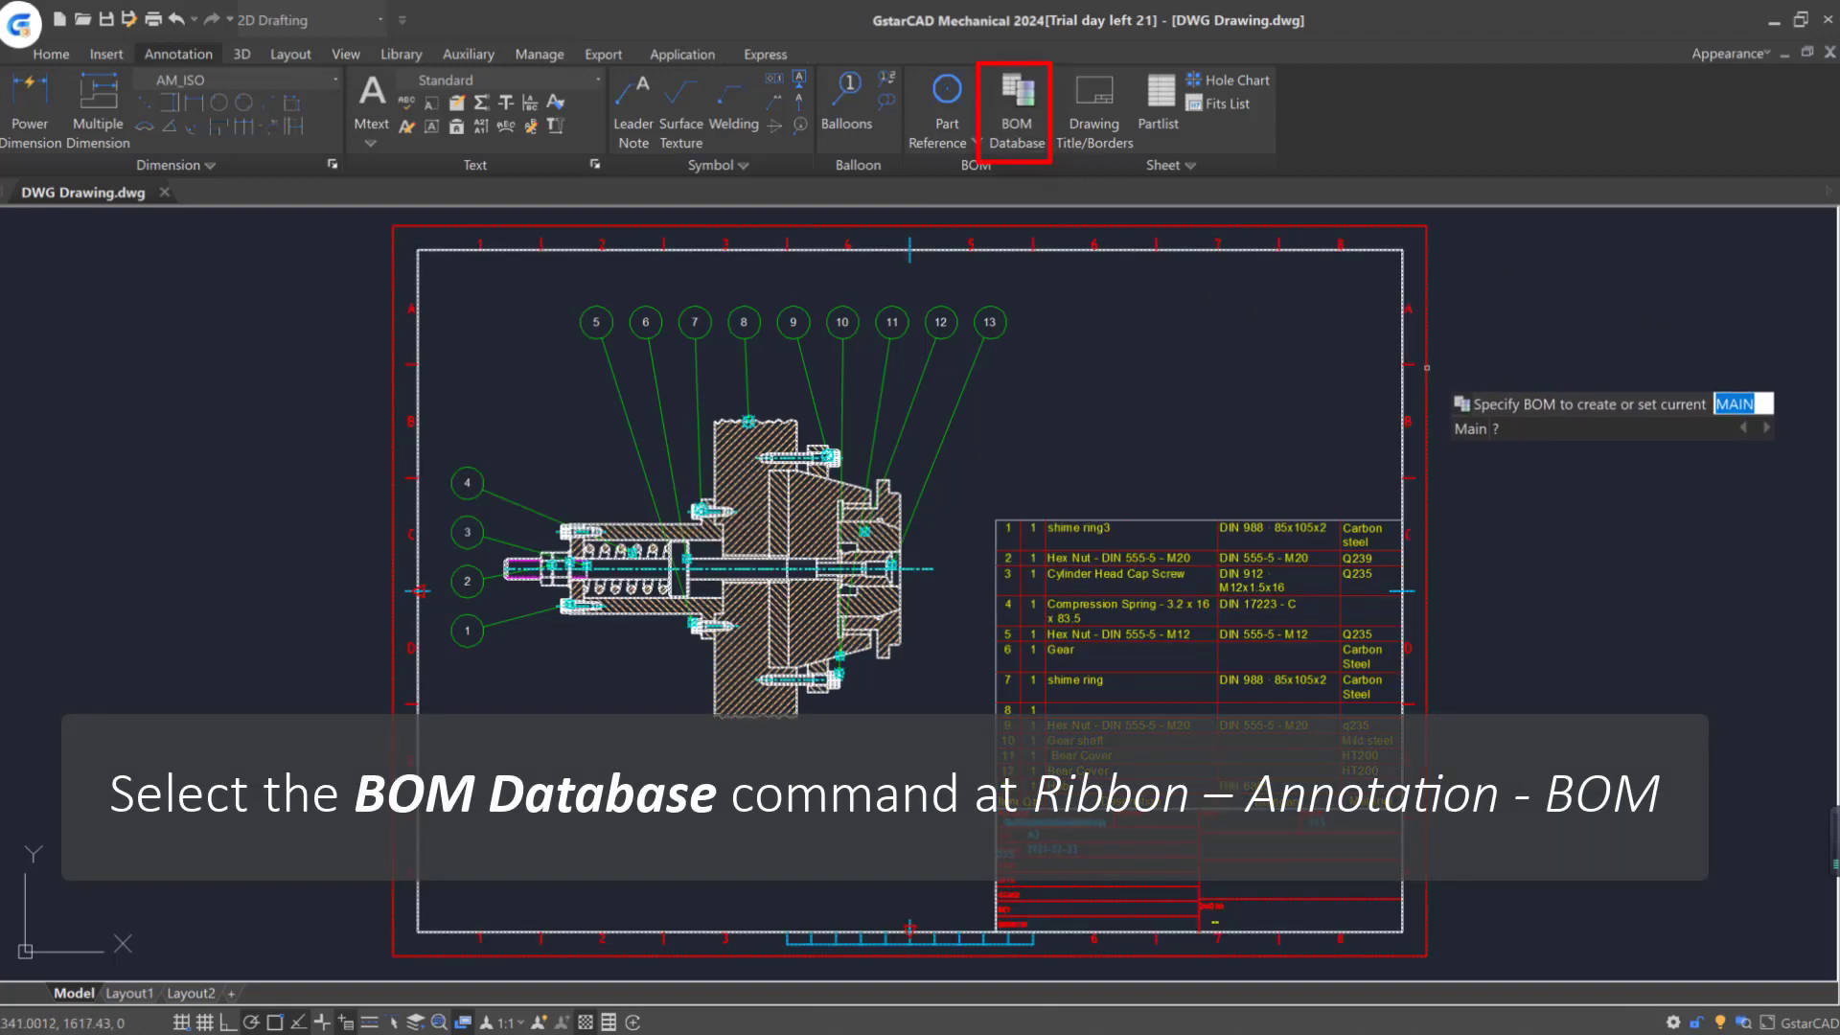
key("Return")
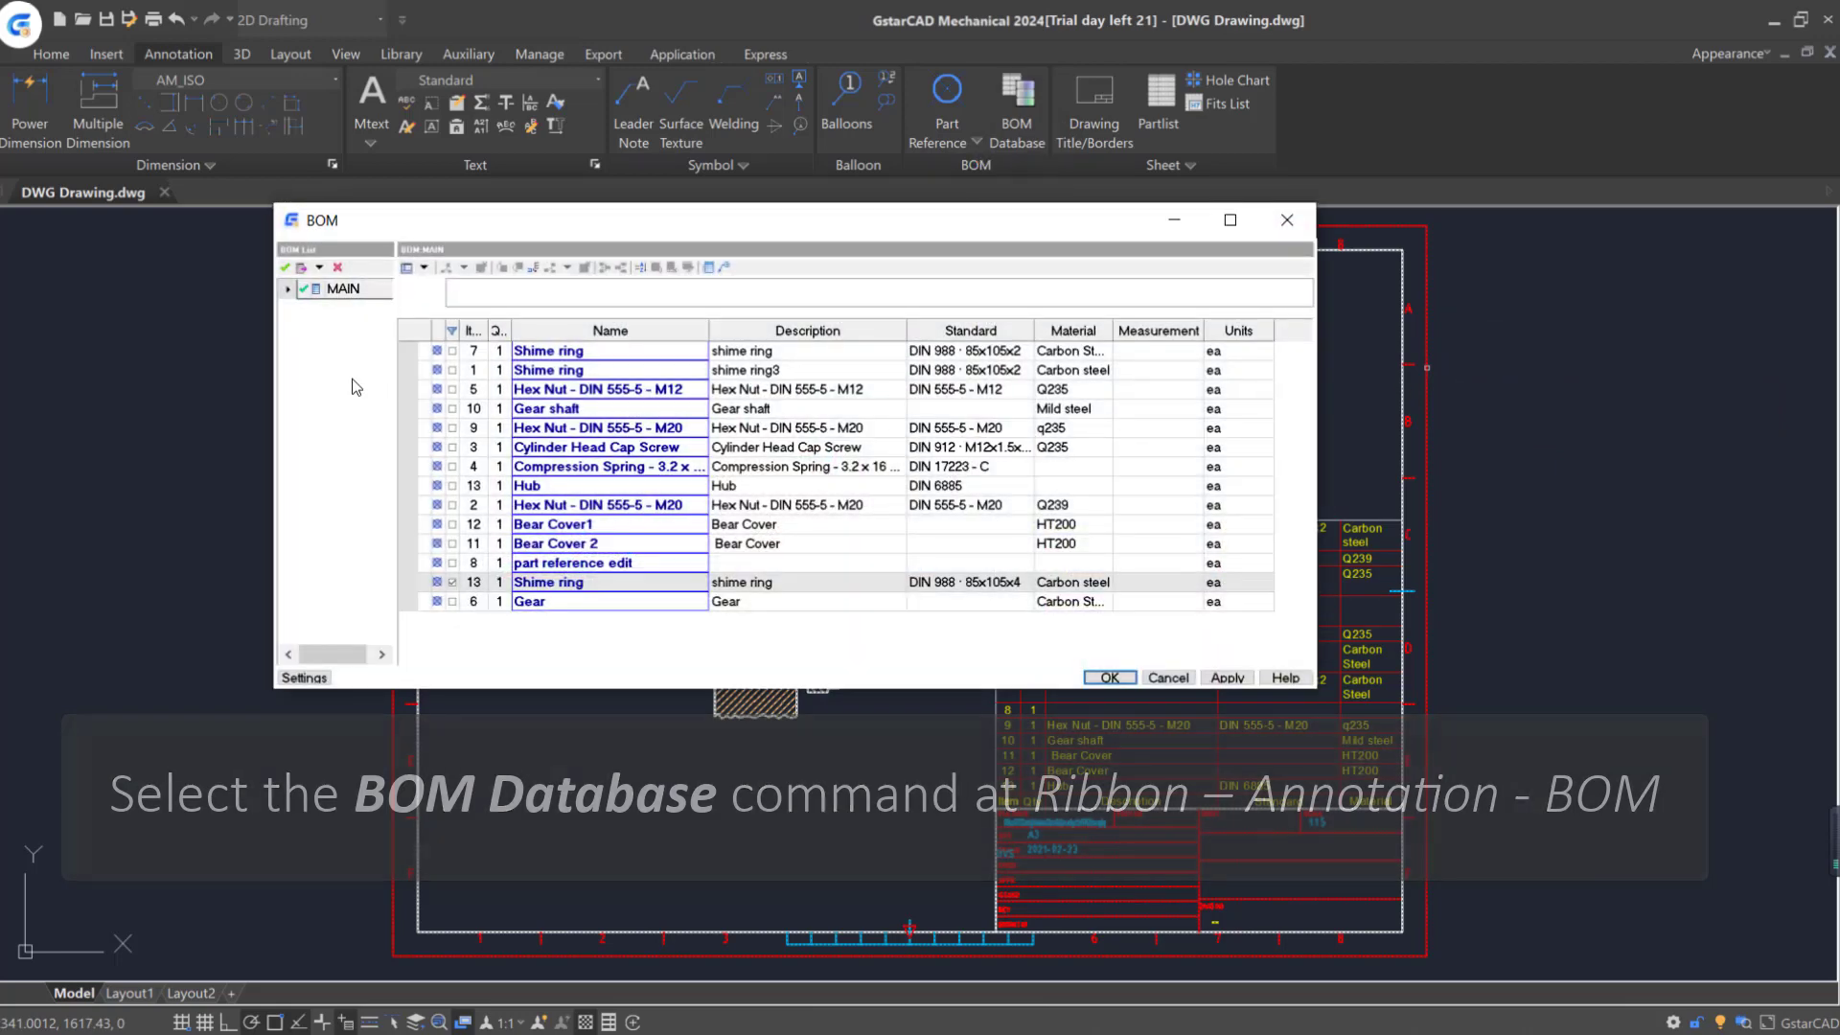
left_click(320, 271)
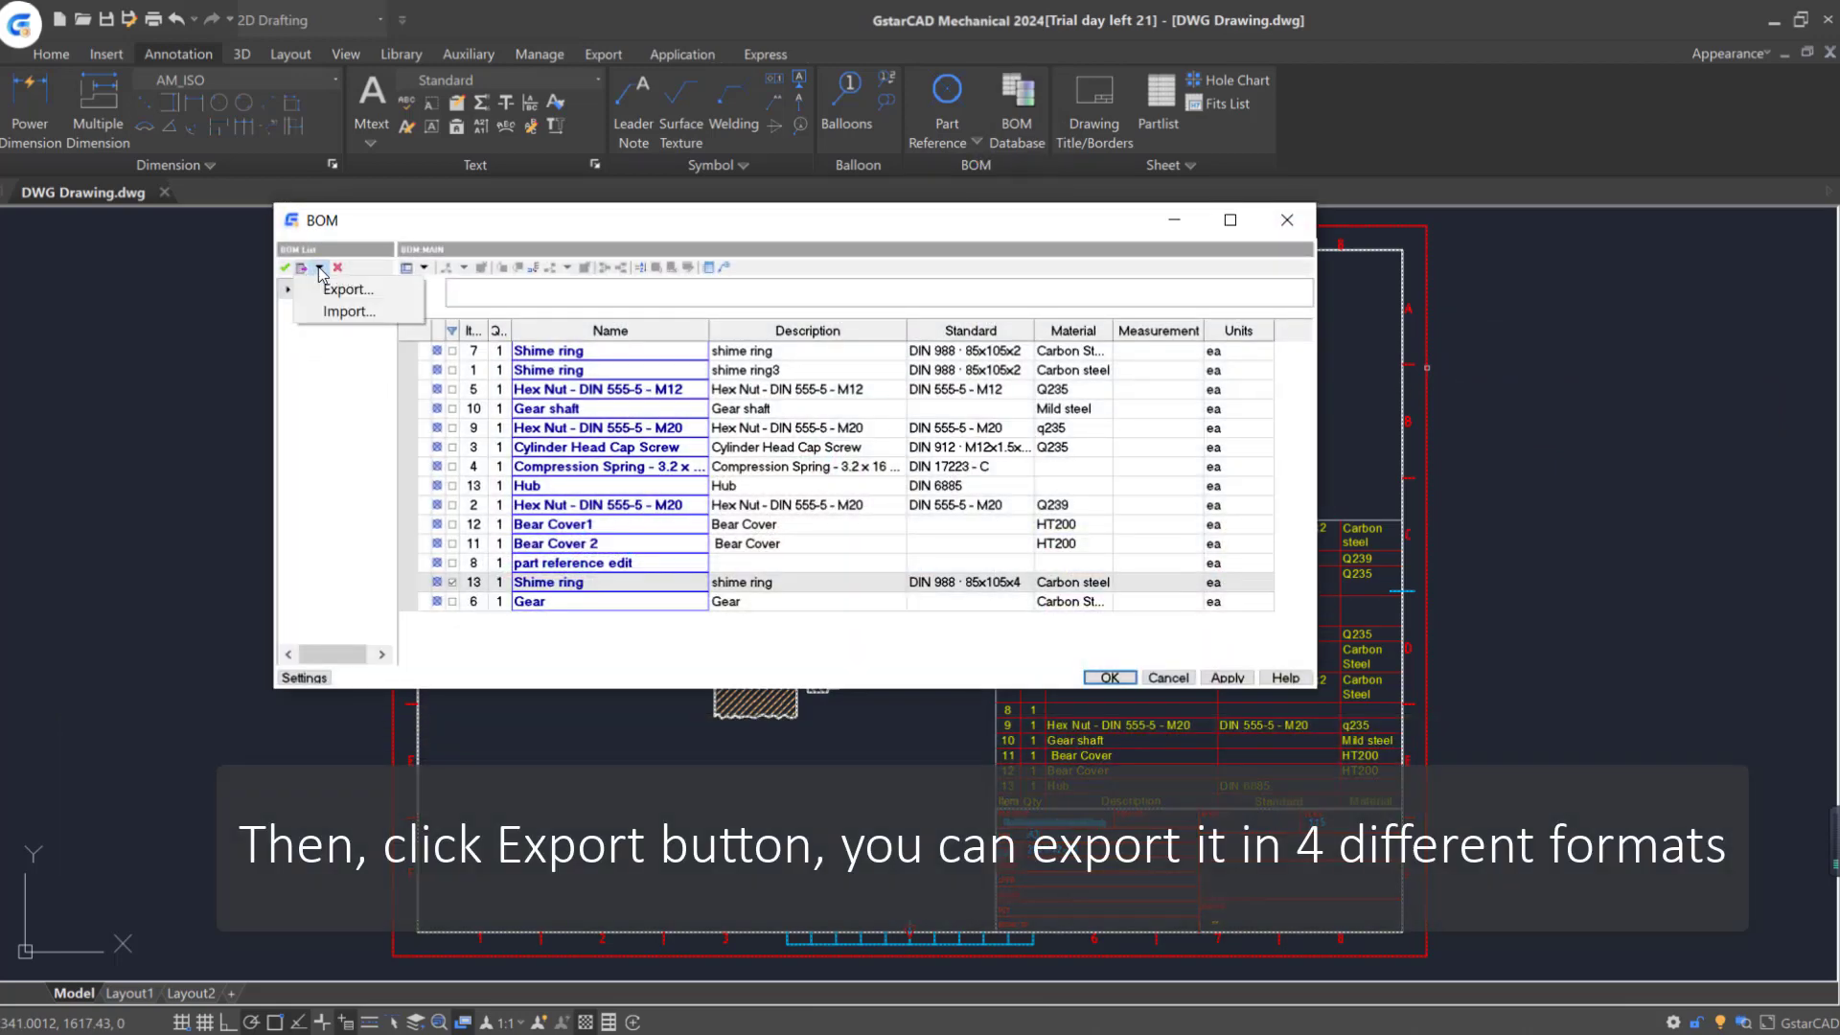
left_click(375, 298)
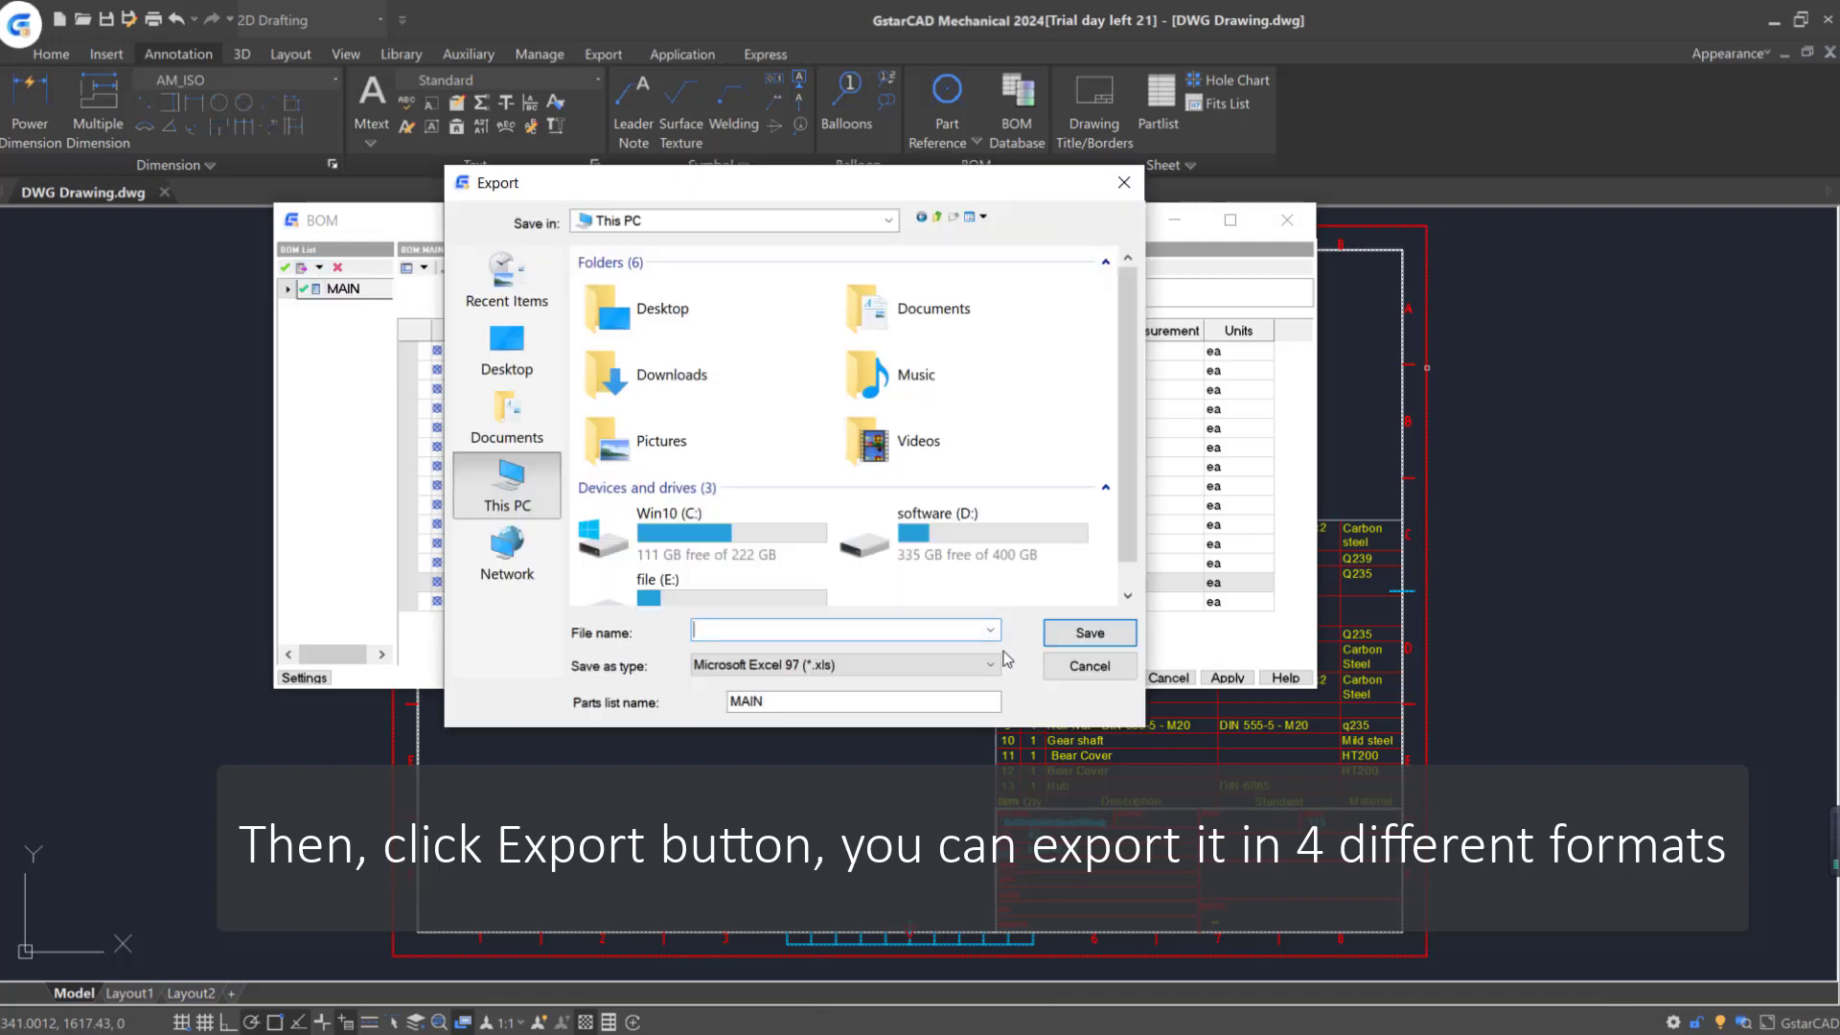
left_click(990, 665)
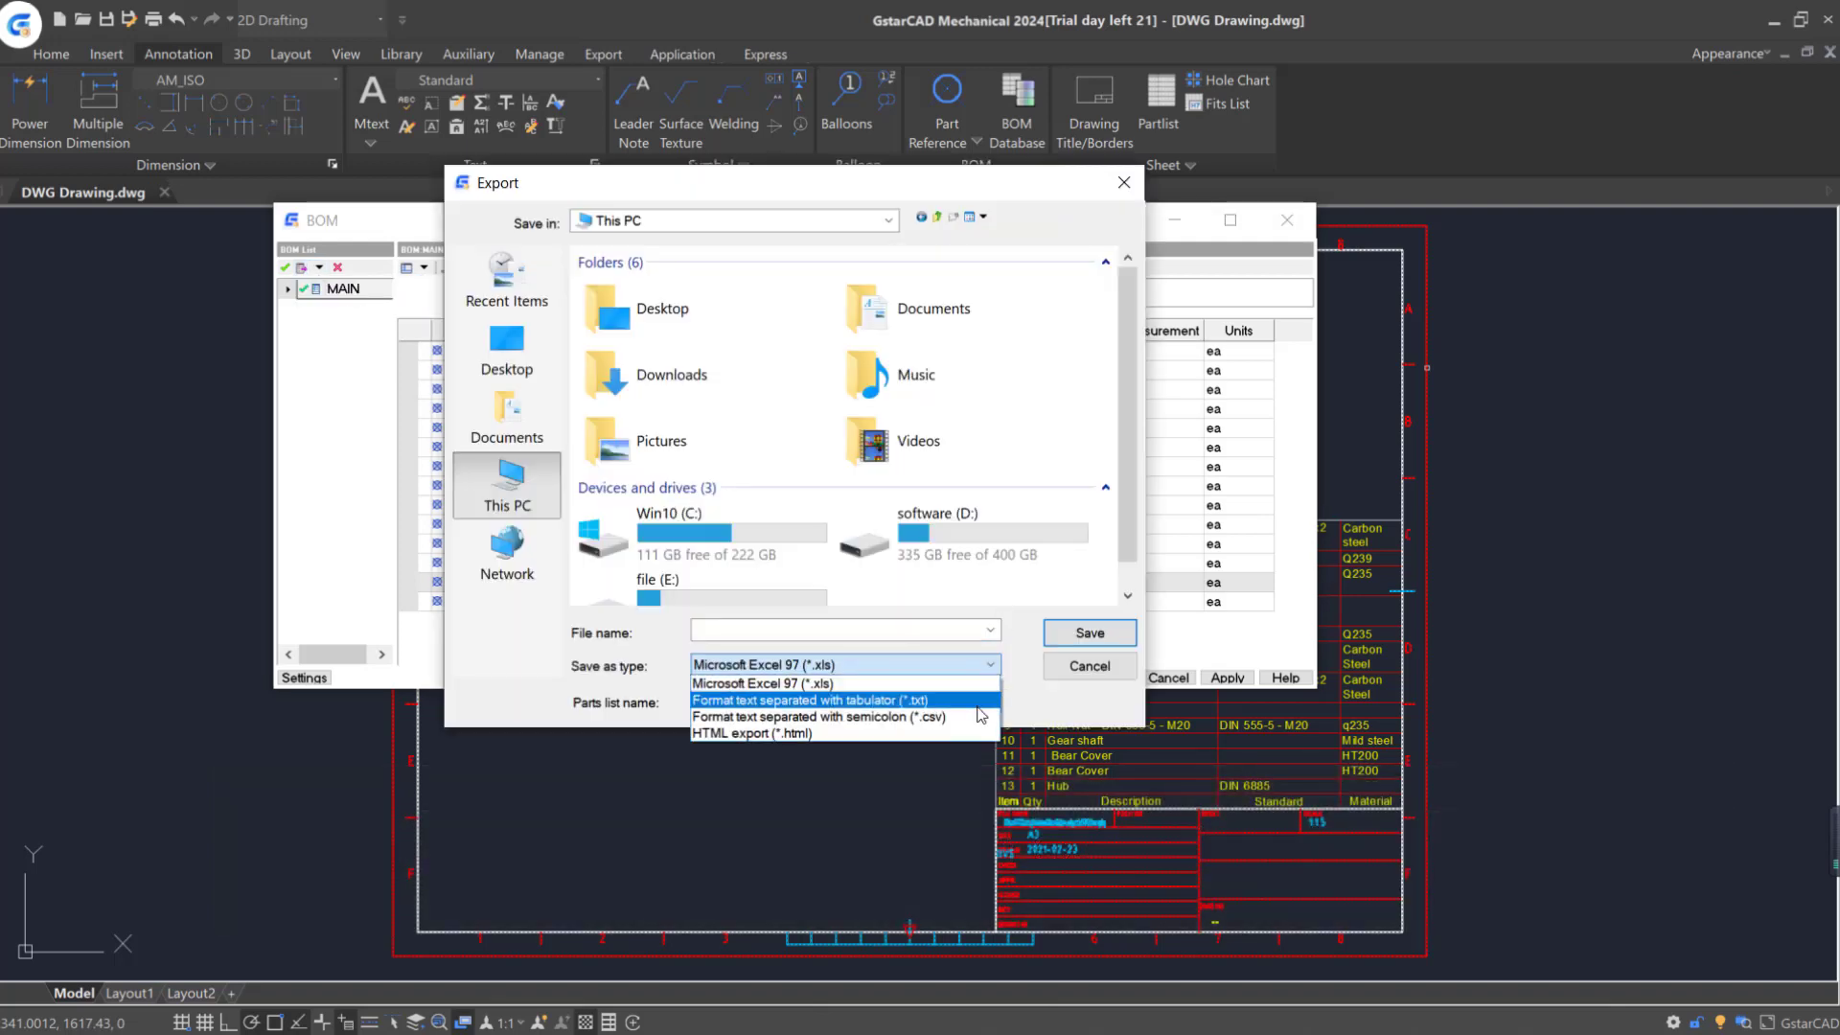
left_click(1073, 692)
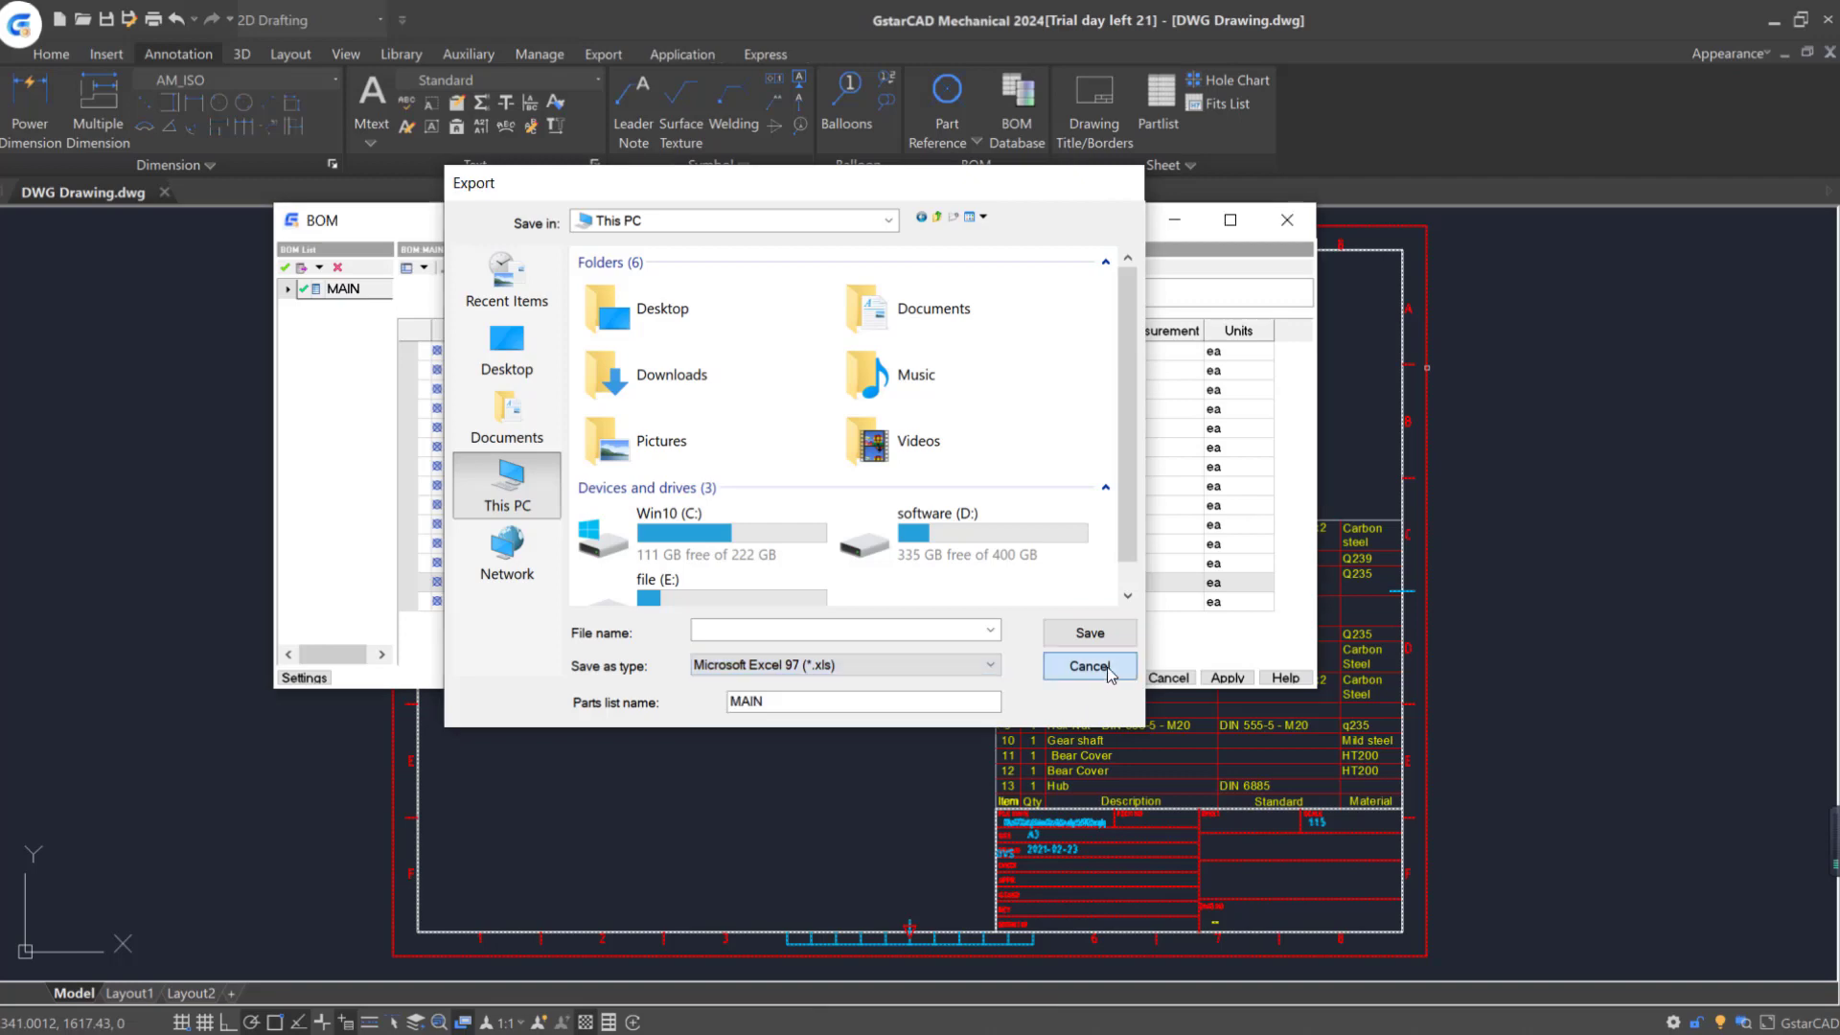
left_click(321, 270)
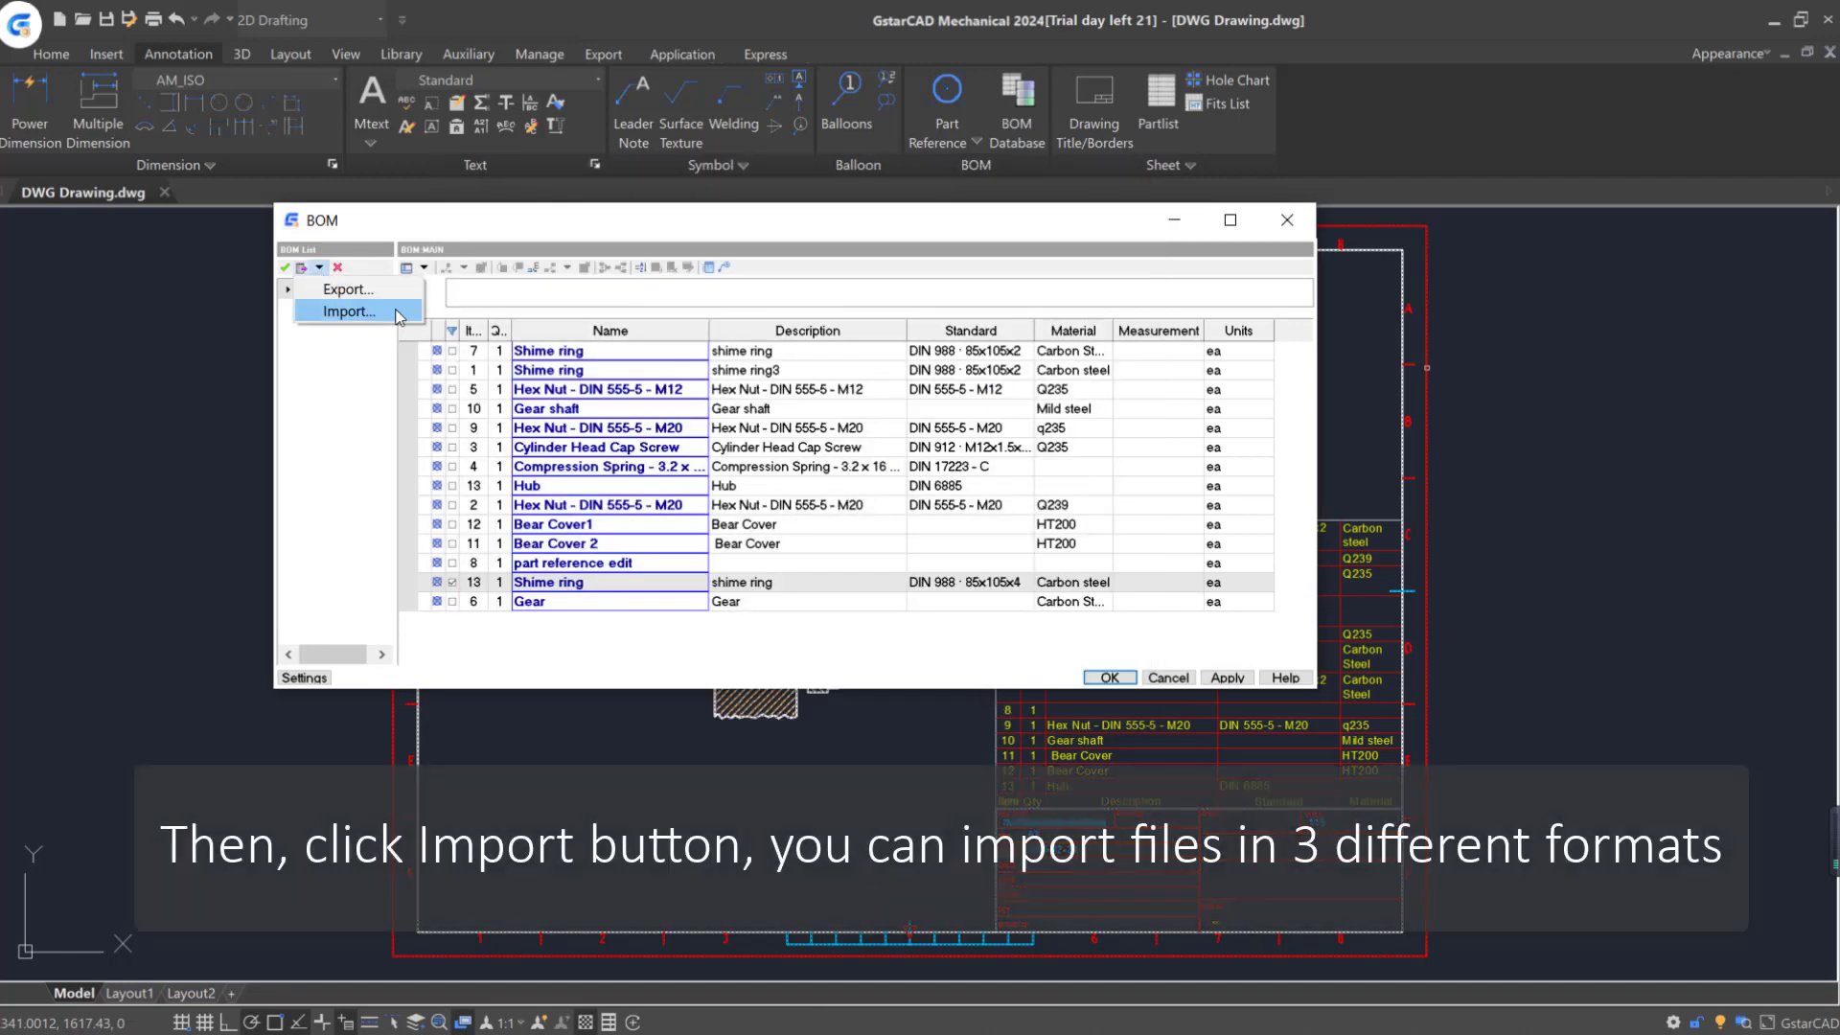
left_click(348, 311)
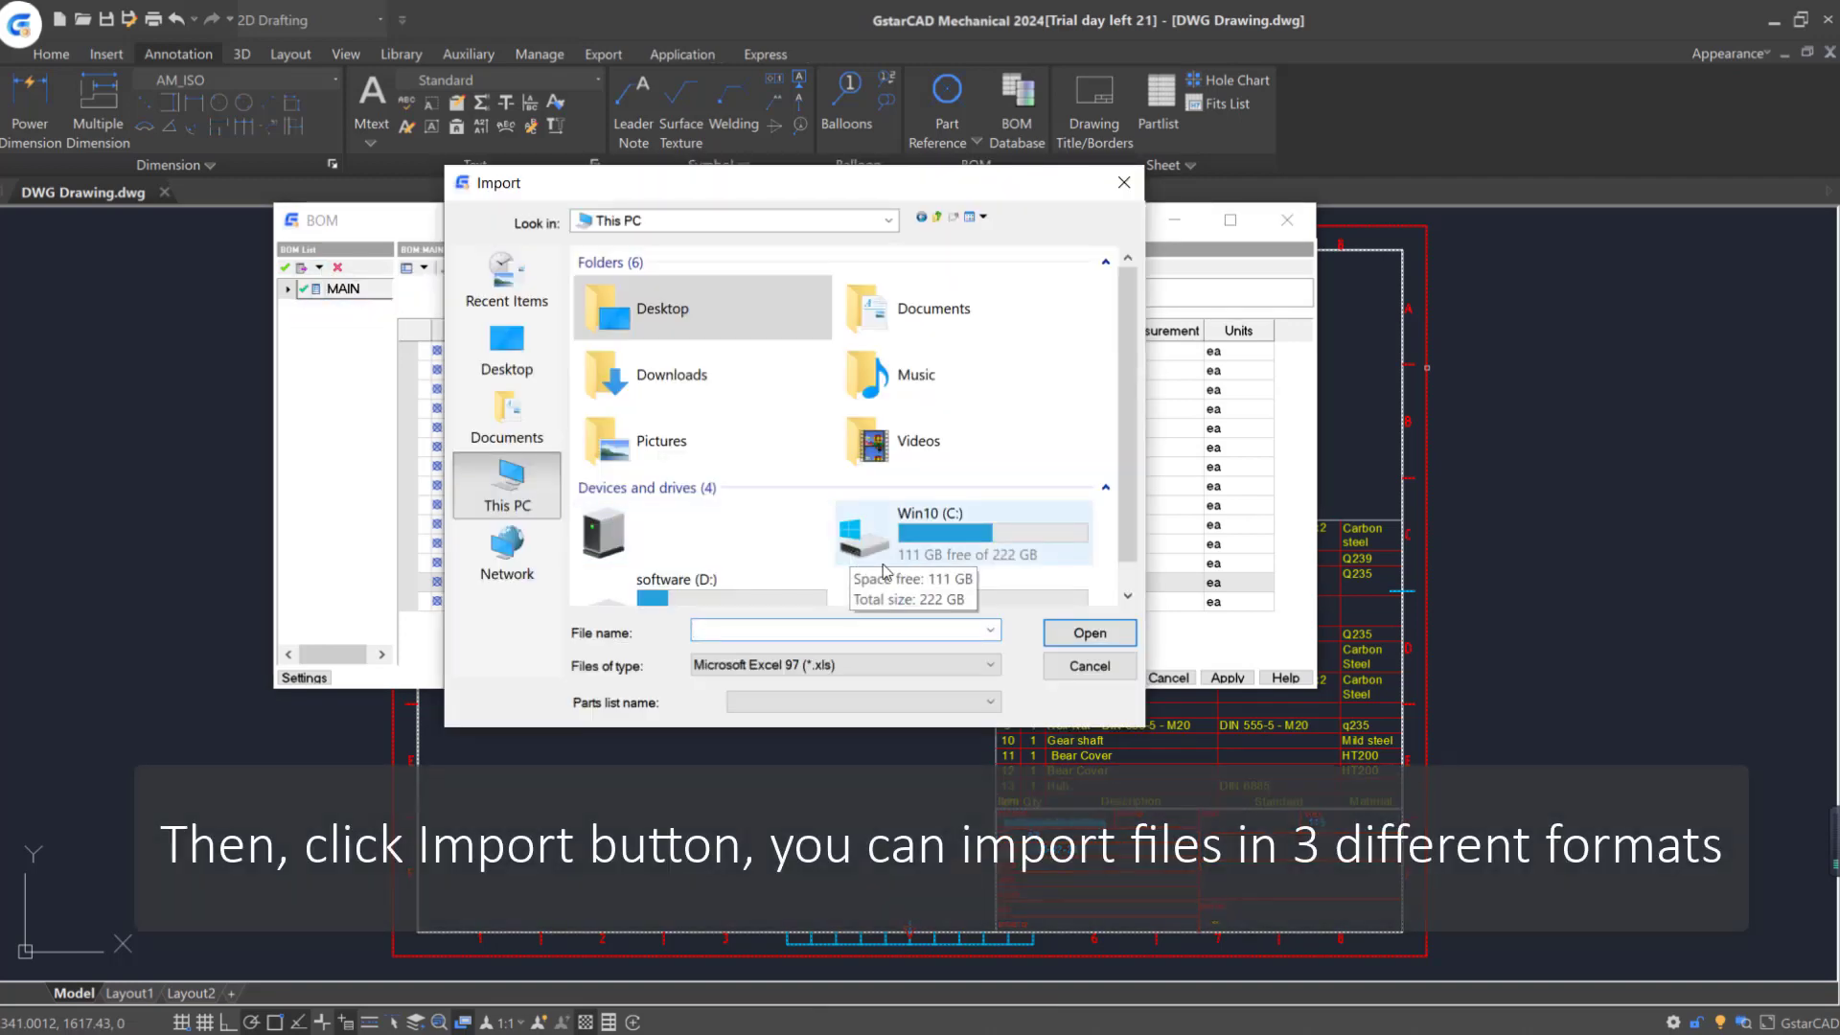
left_click(981, 668)
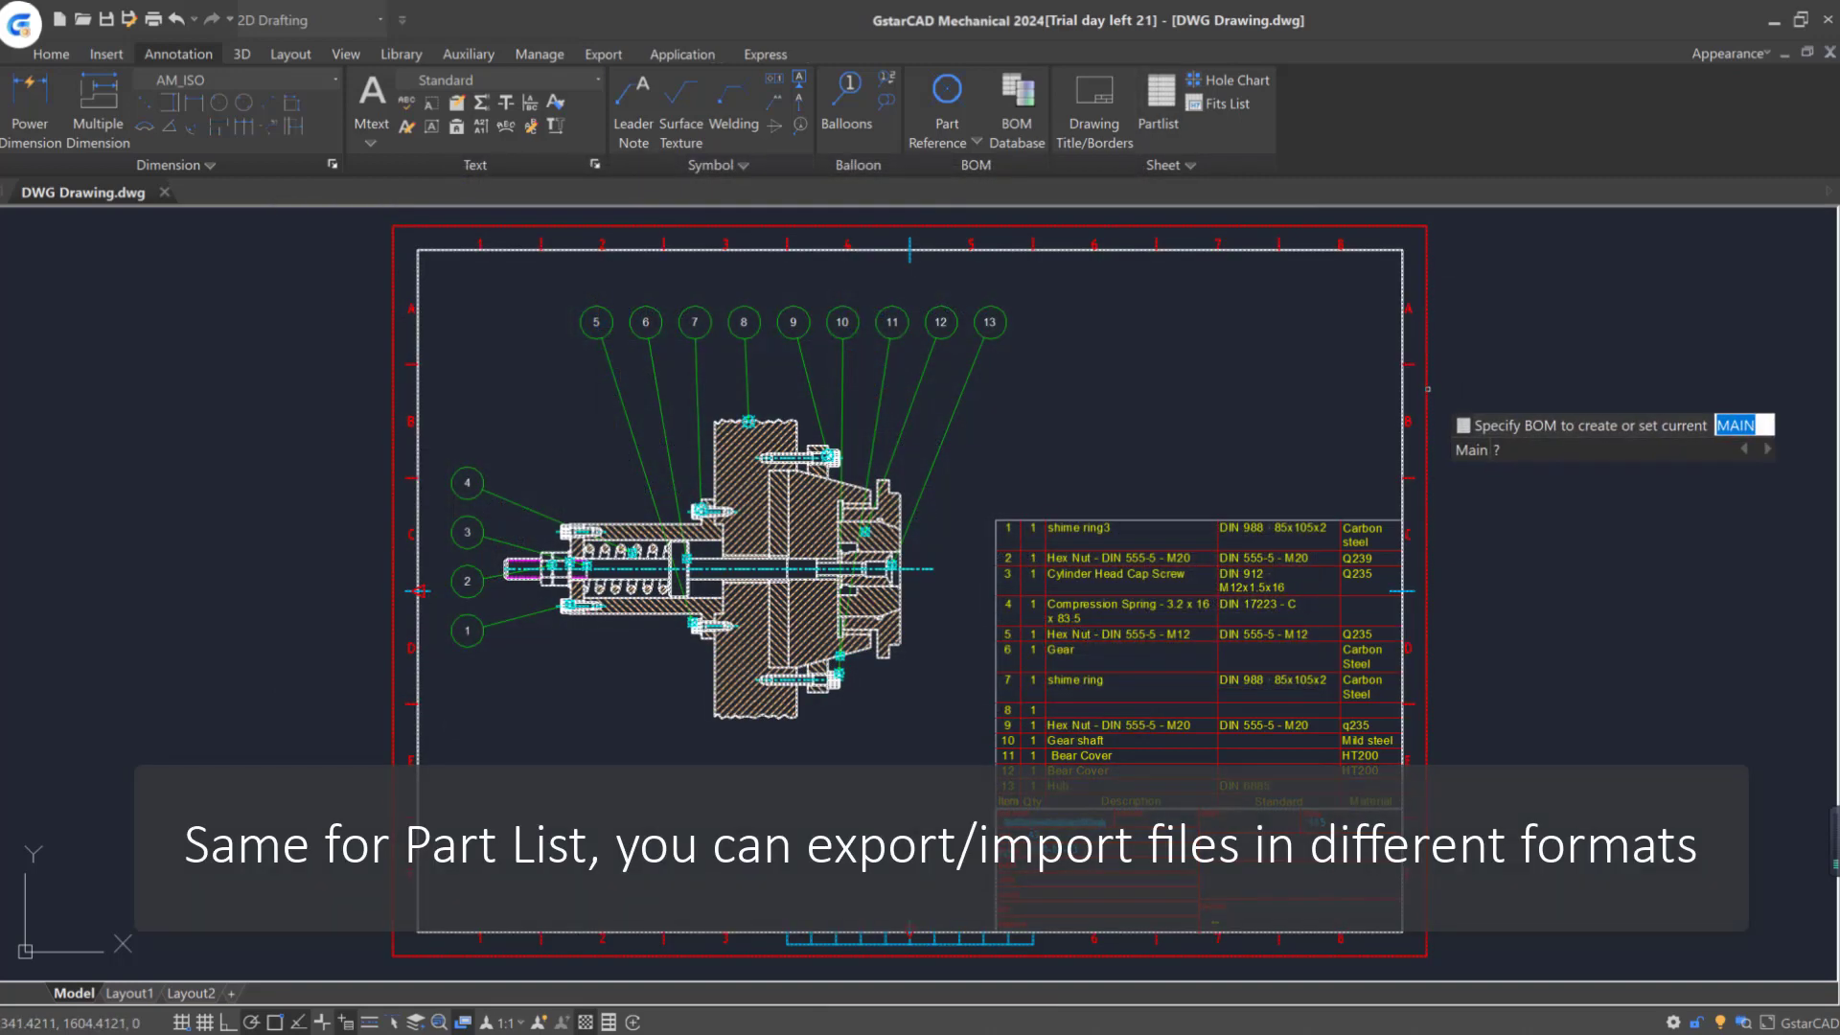
key("Return")
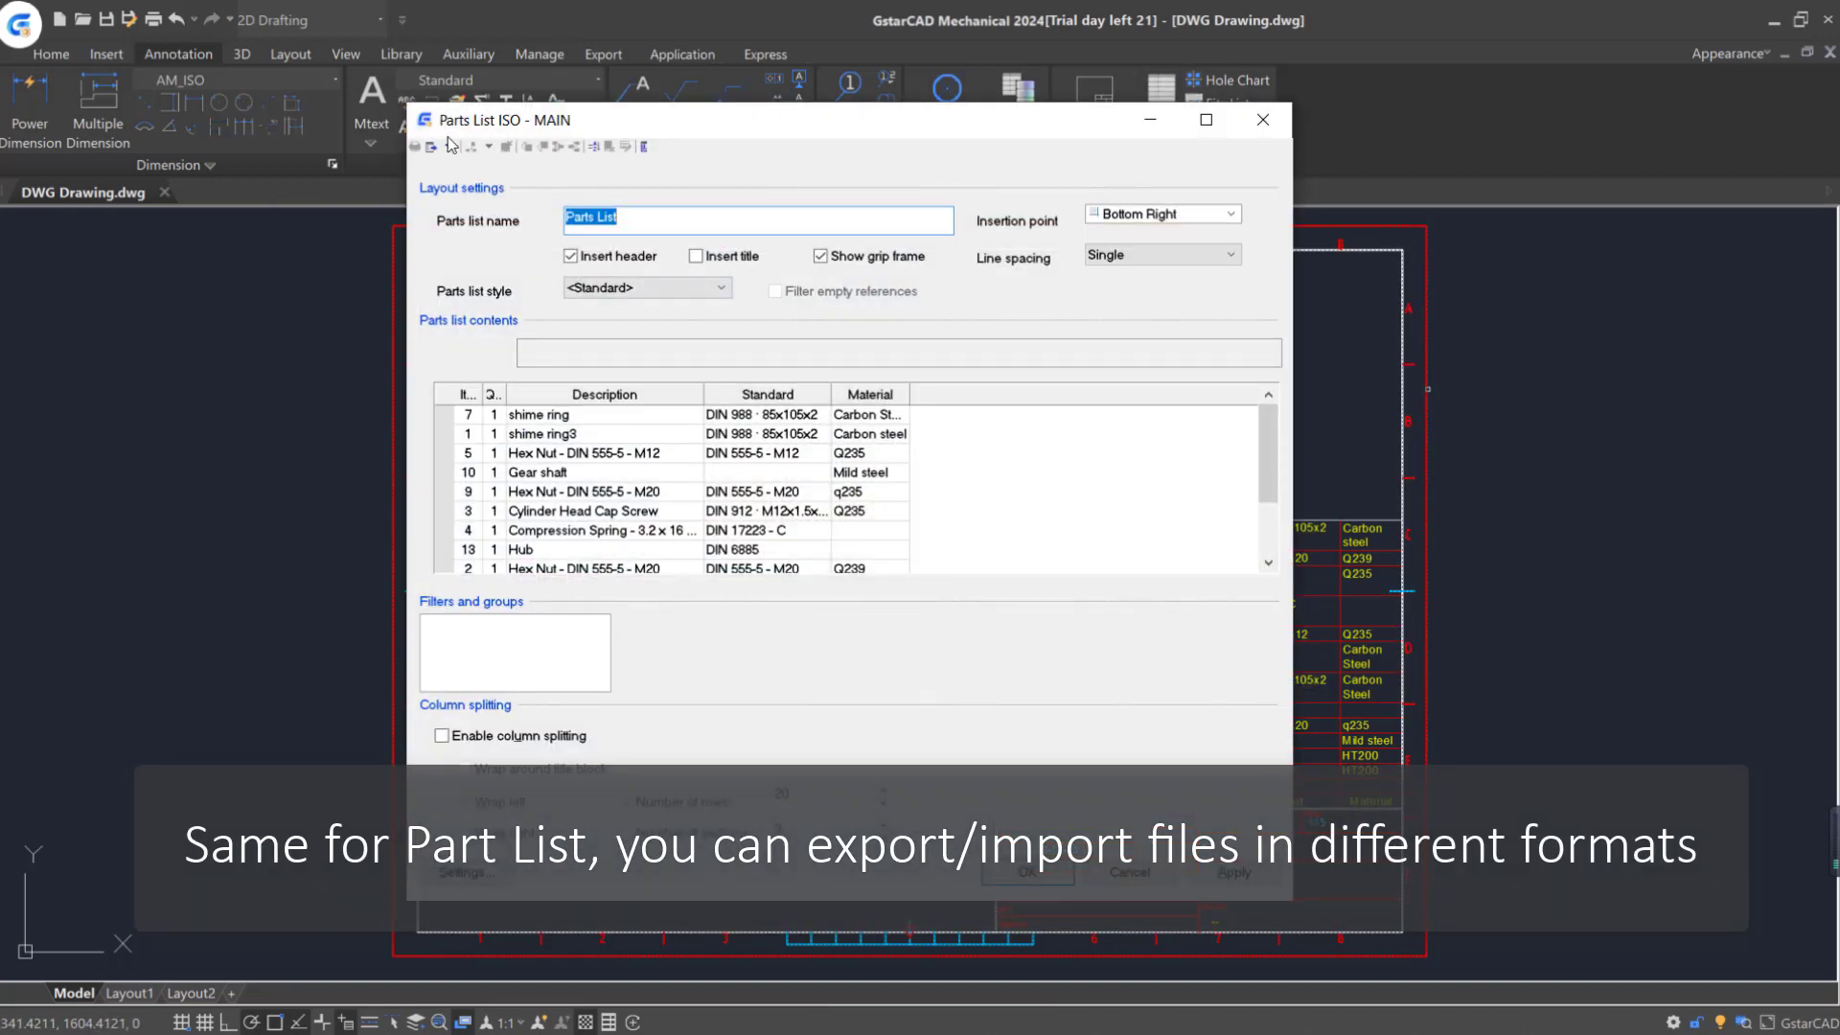
left_click(449, 147)
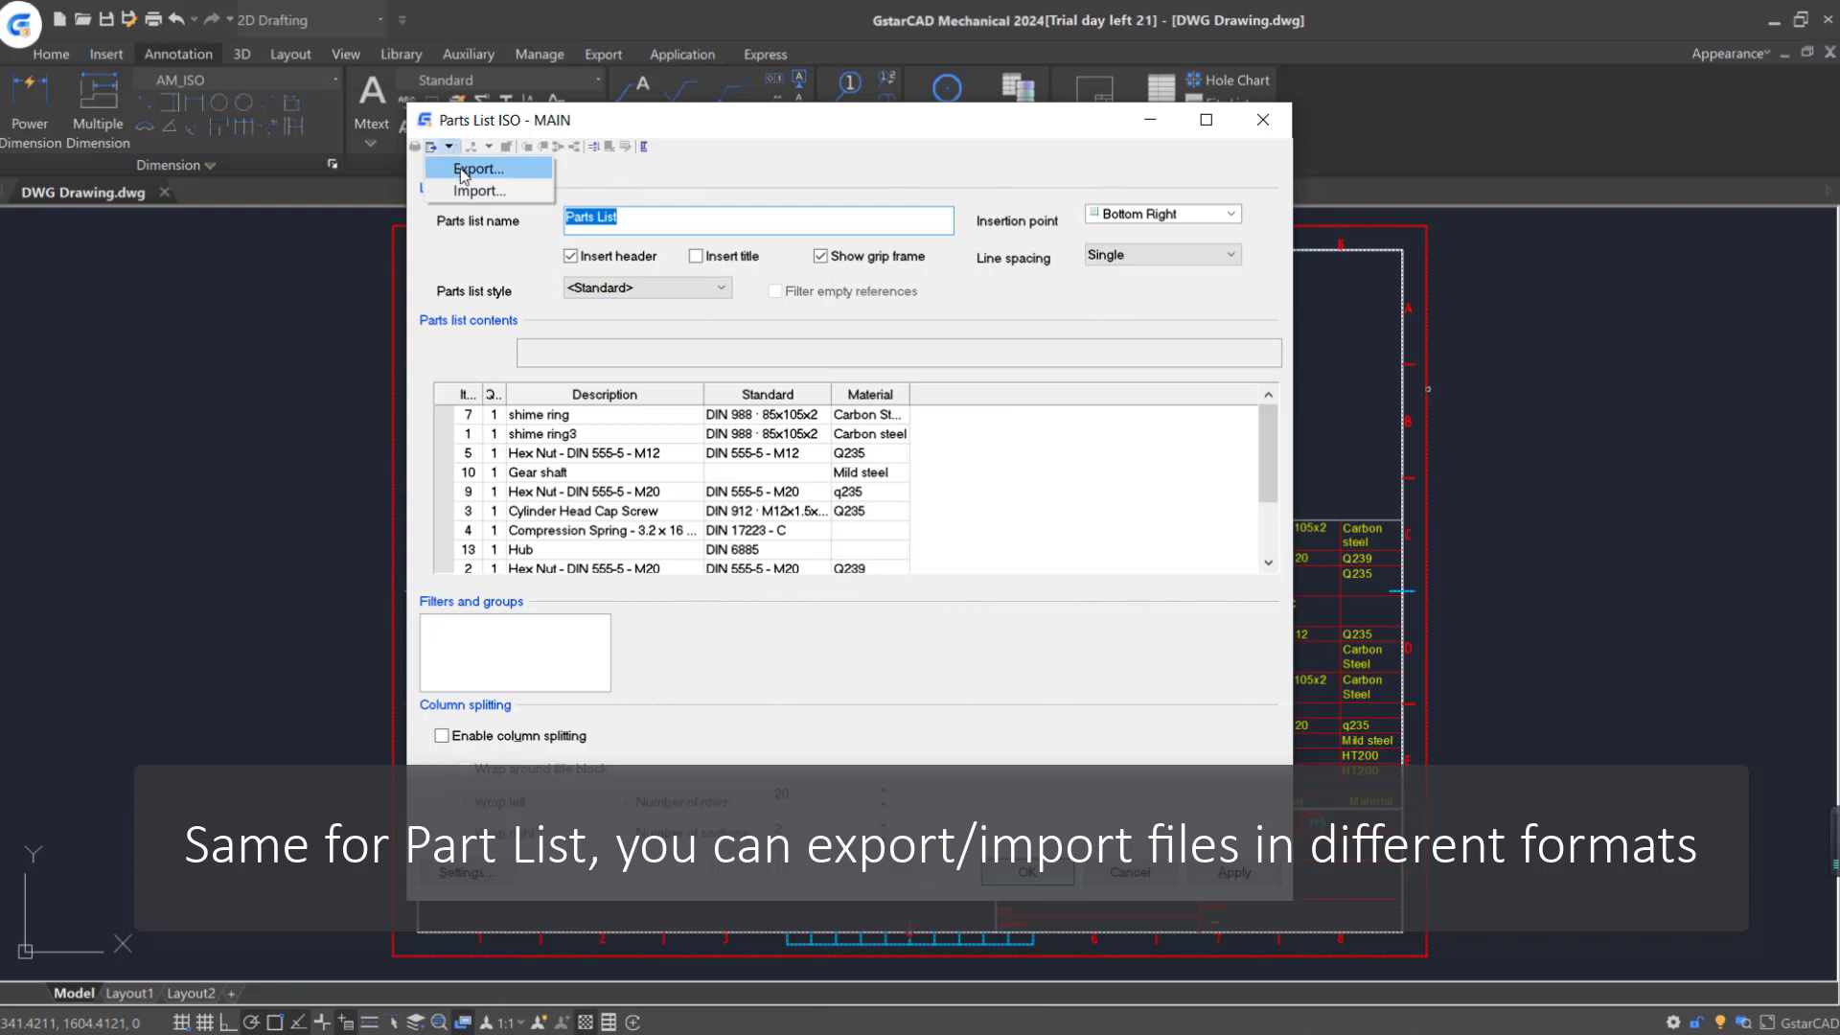
left_click(478, 168)
left_click(1047, 730)
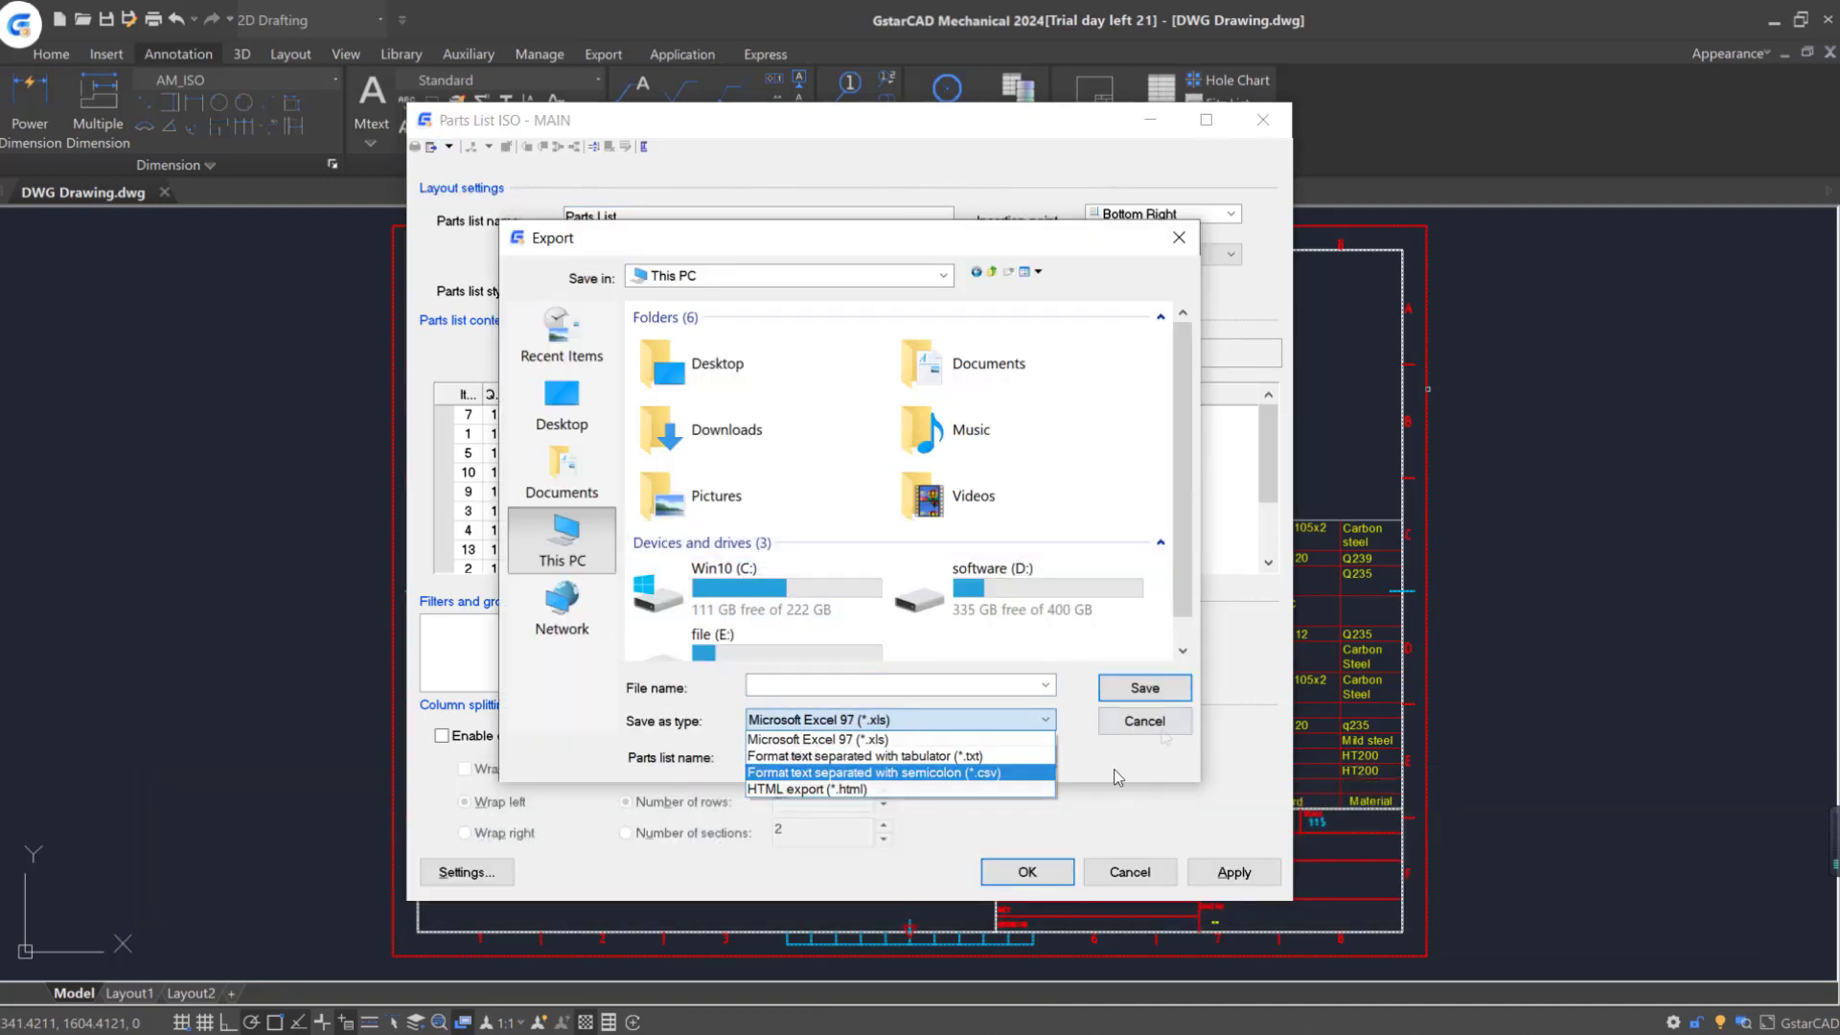
key("Escape")
key("Escape")
left_click(450, 147)
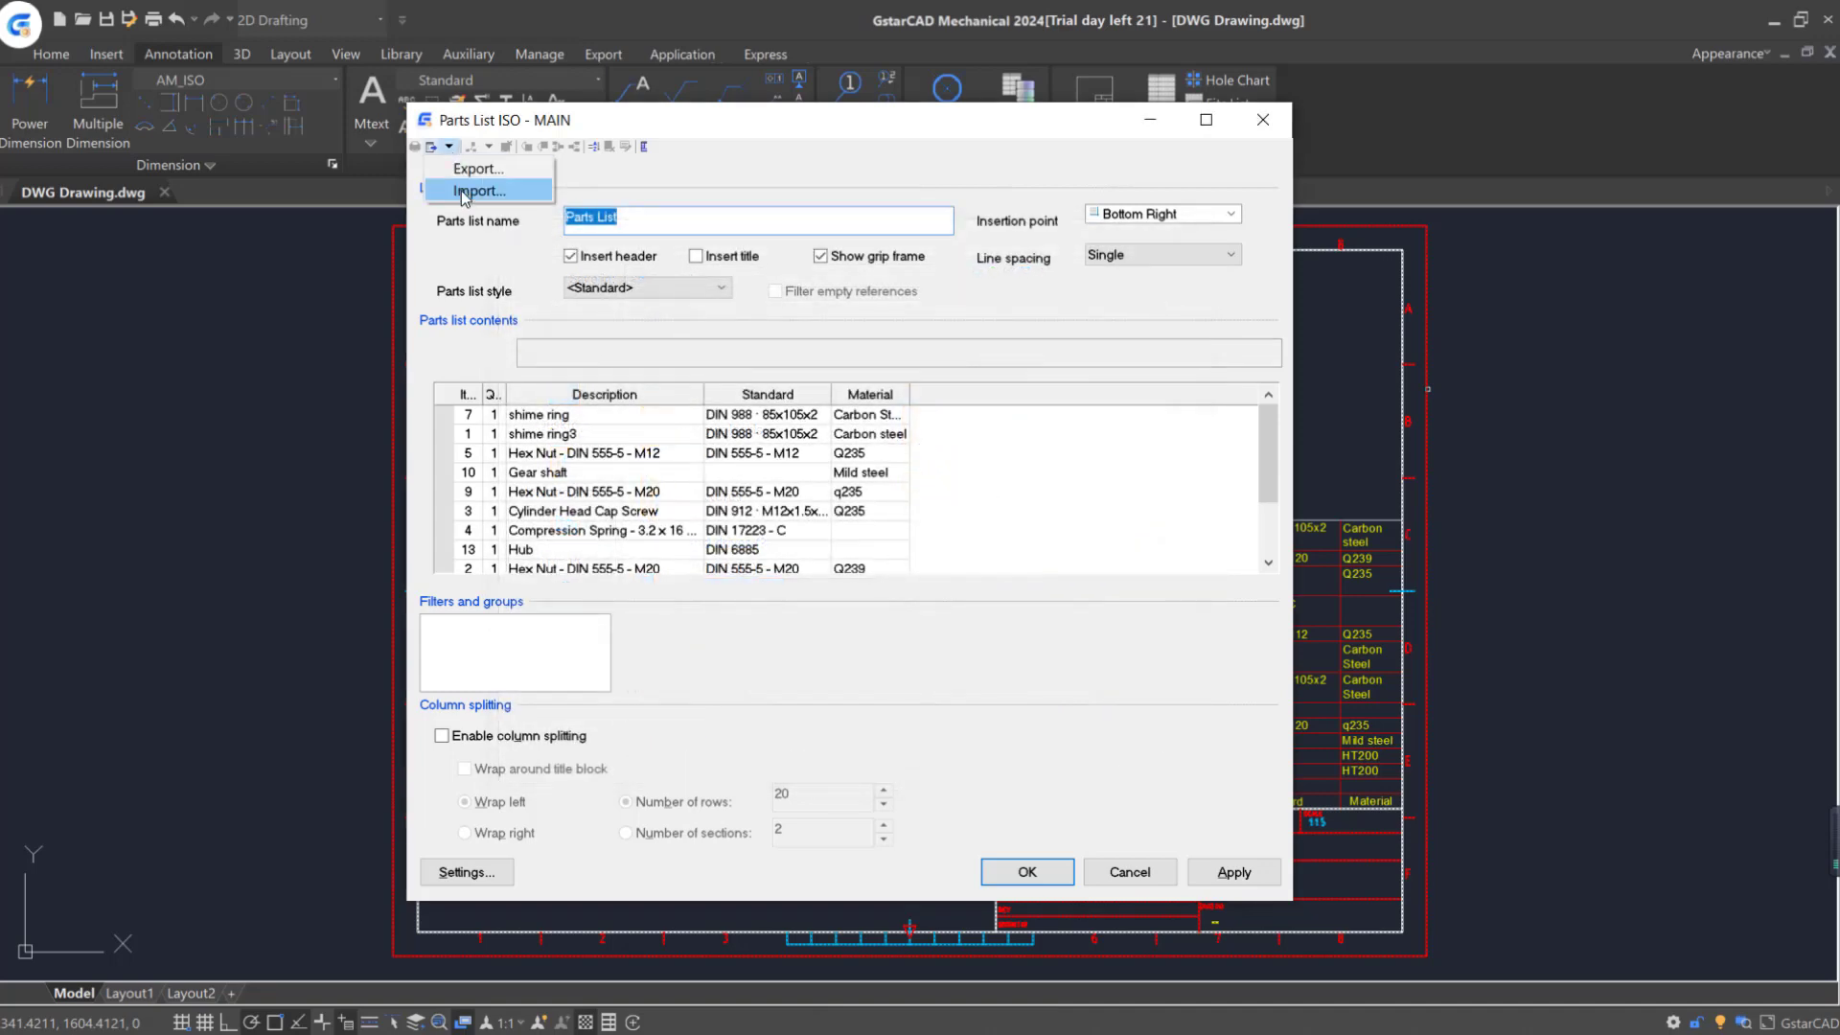
left_click(536, 194)
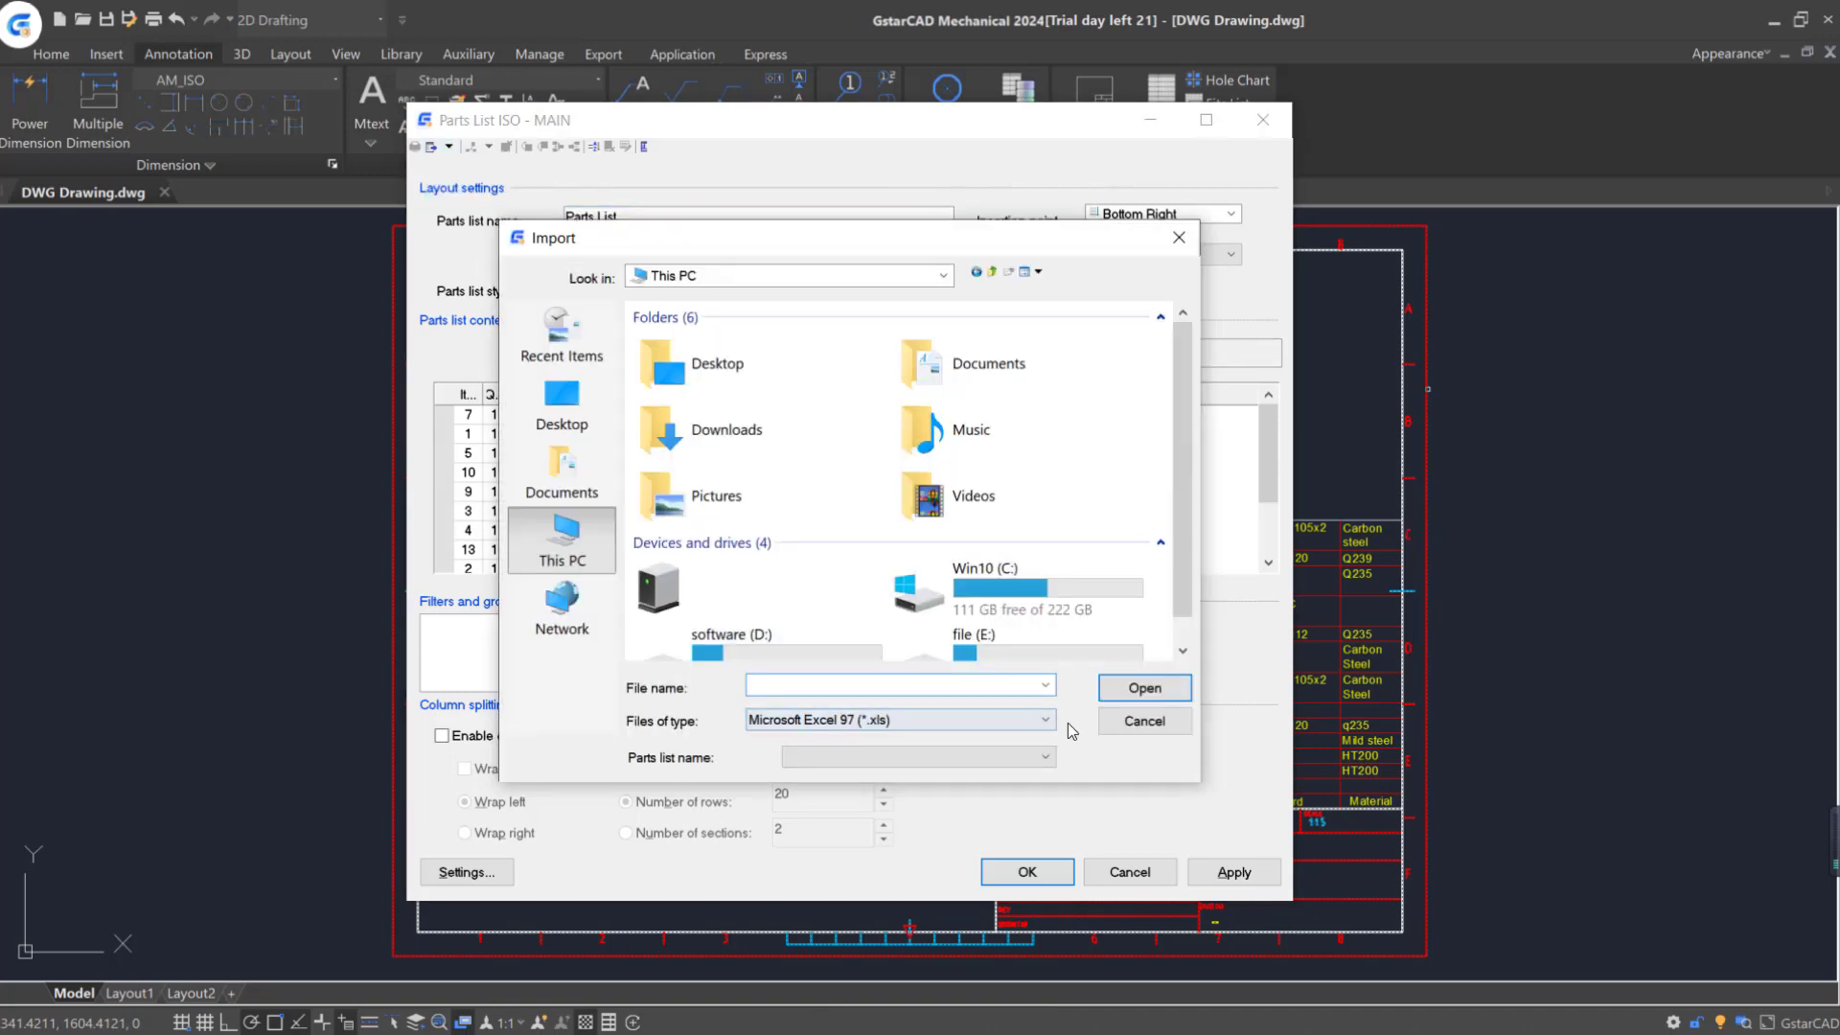
left_click(1047, 721)
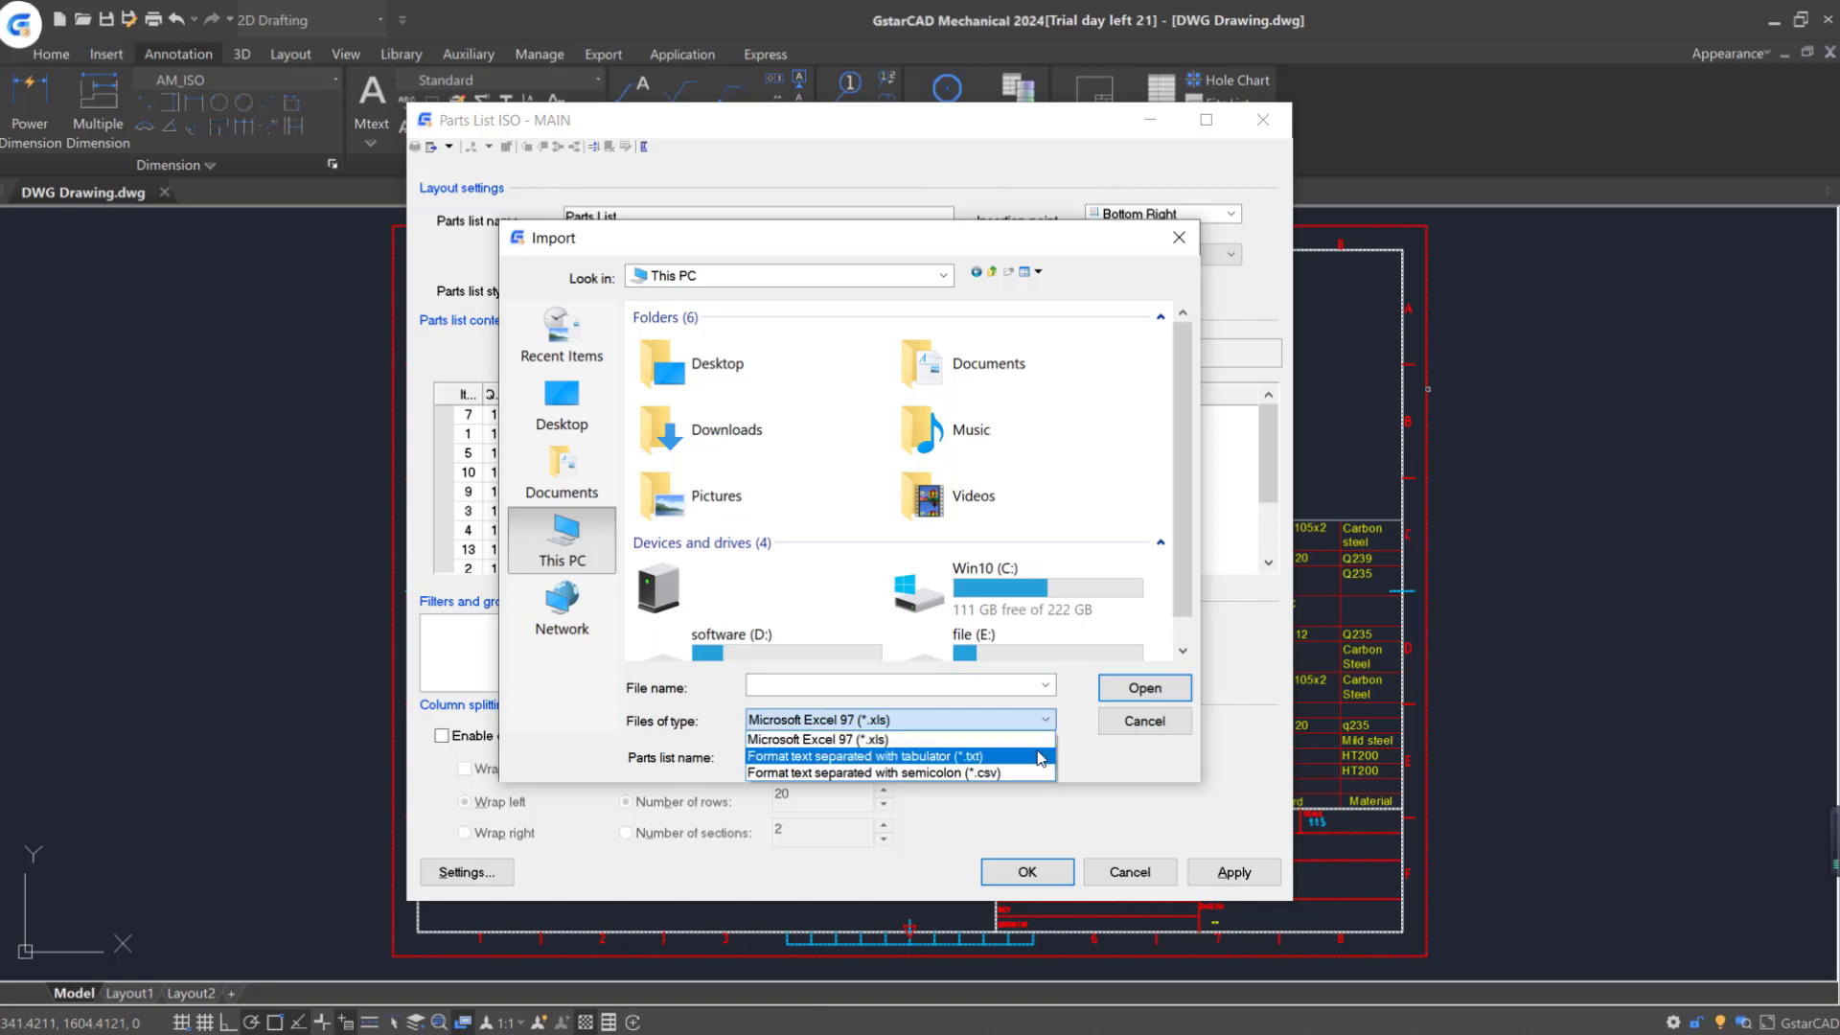
left_click(1112, 763)
left_click(1154, 726)
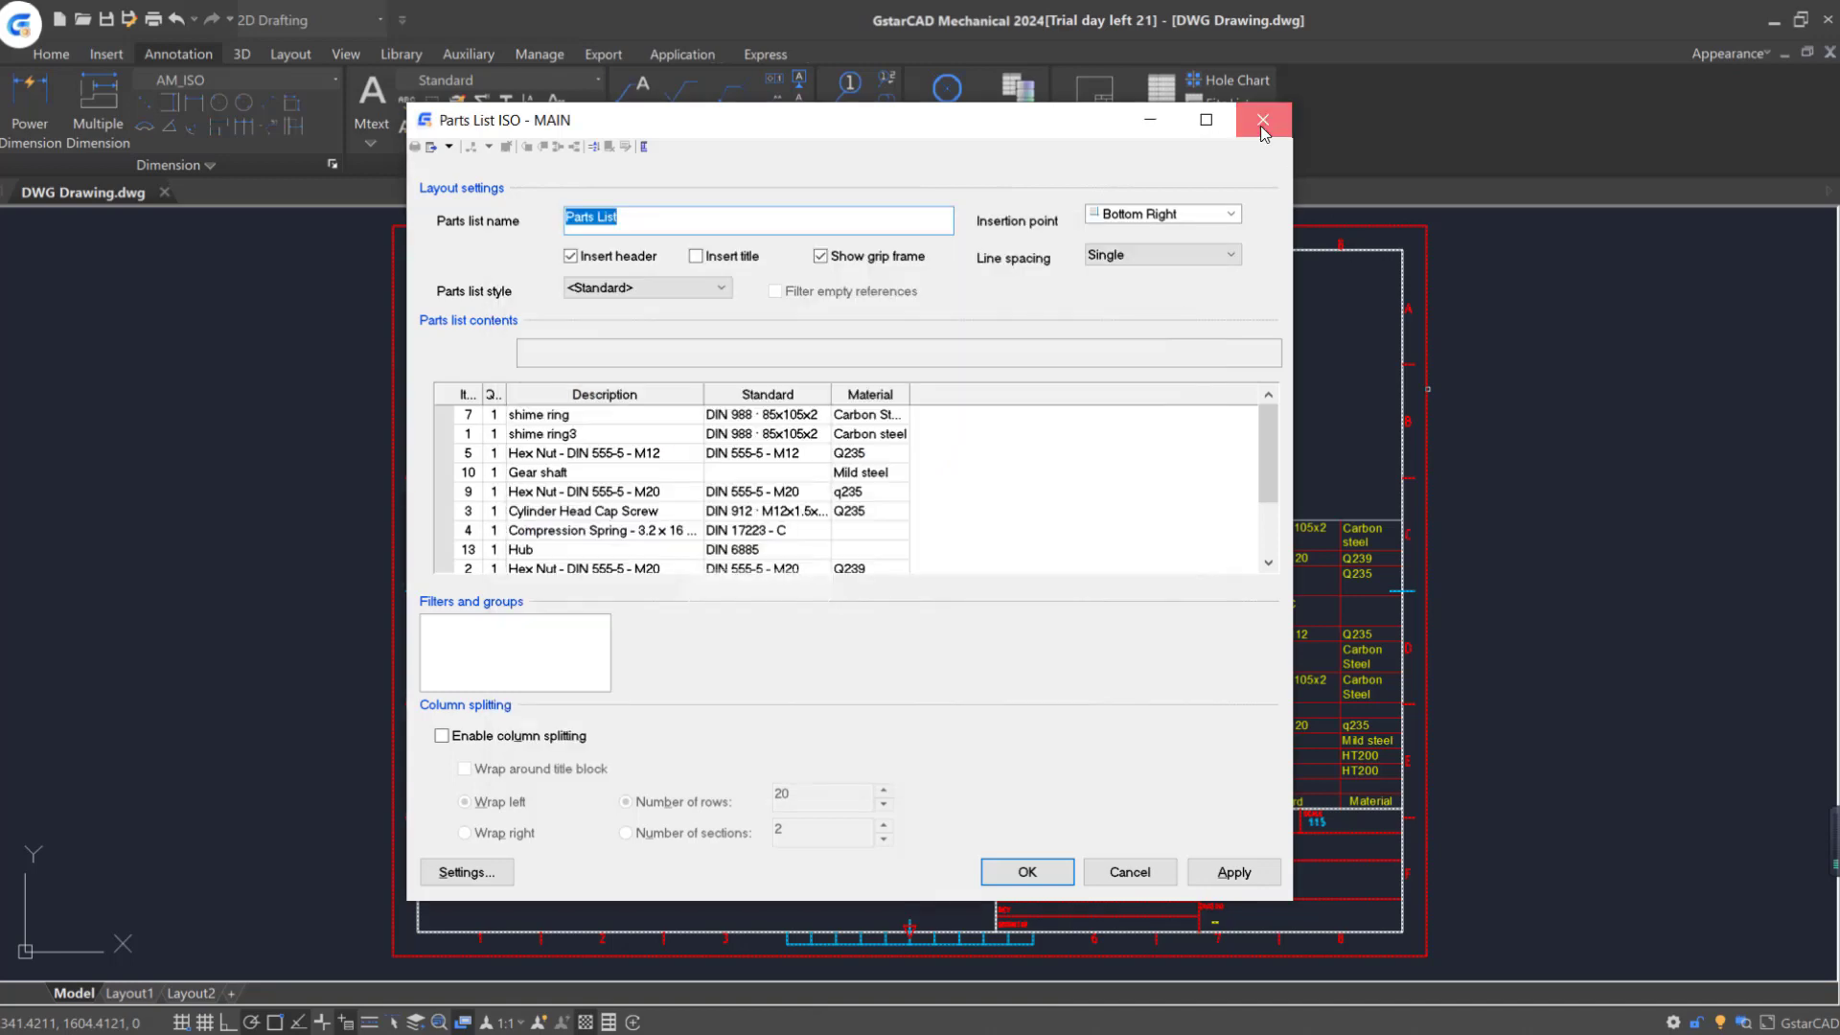